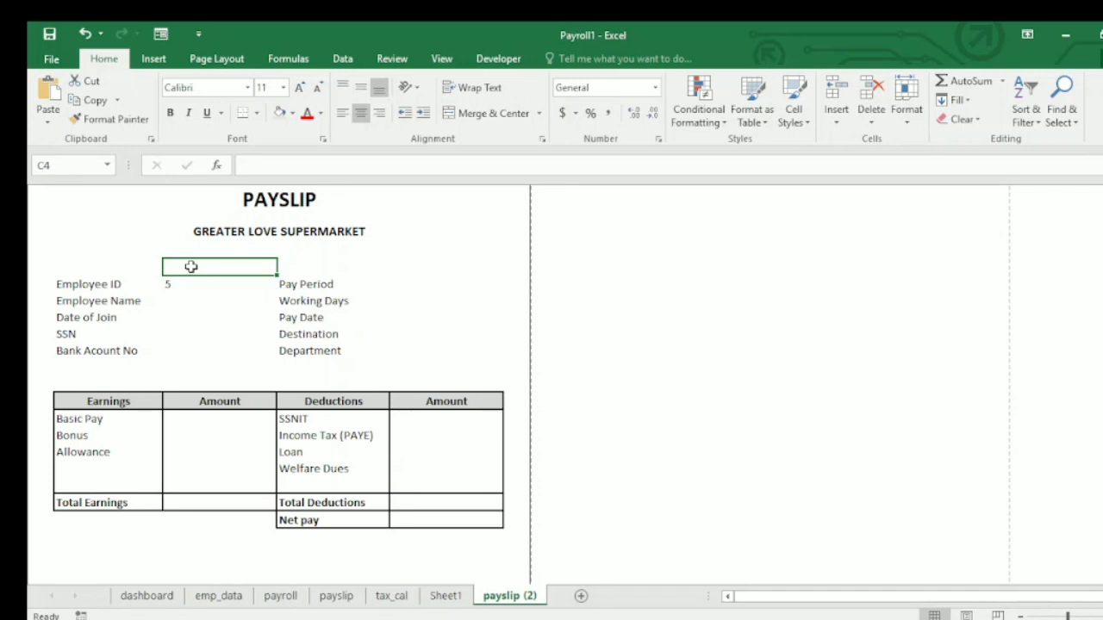
Open the page header of the payslip (2) sheet for editing in its centre section.
click(386, 283)
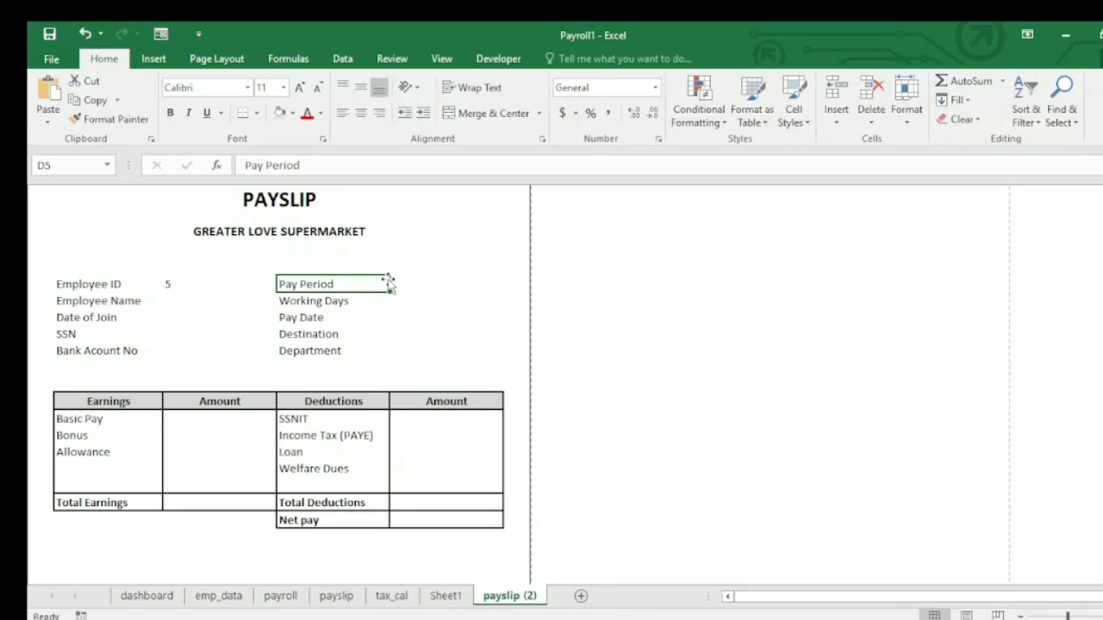
click(155, 60)
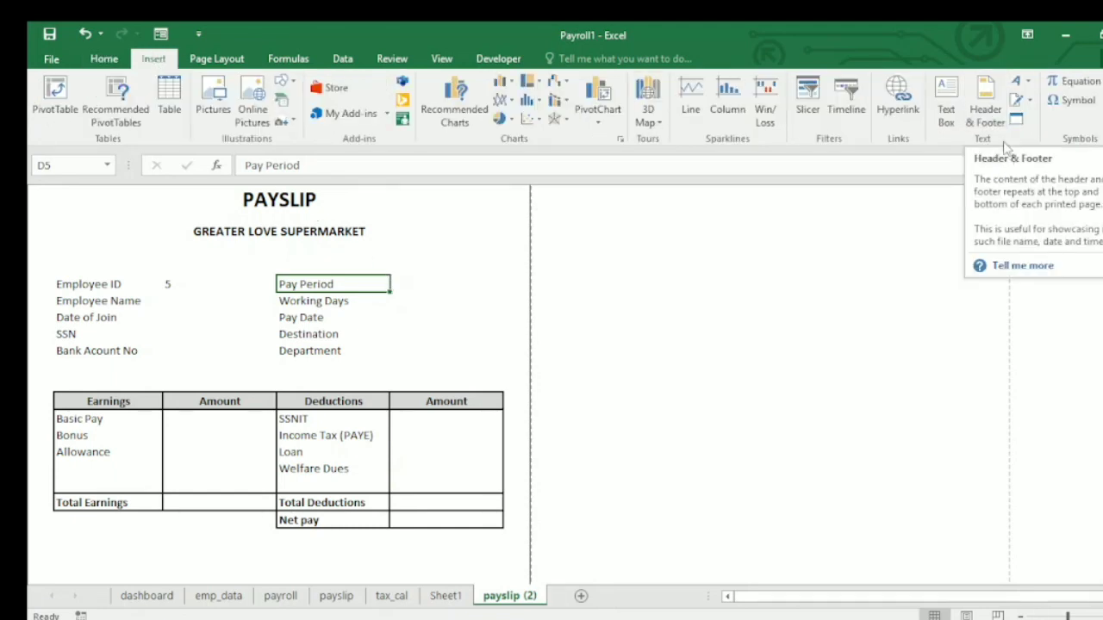
click(985, 110)
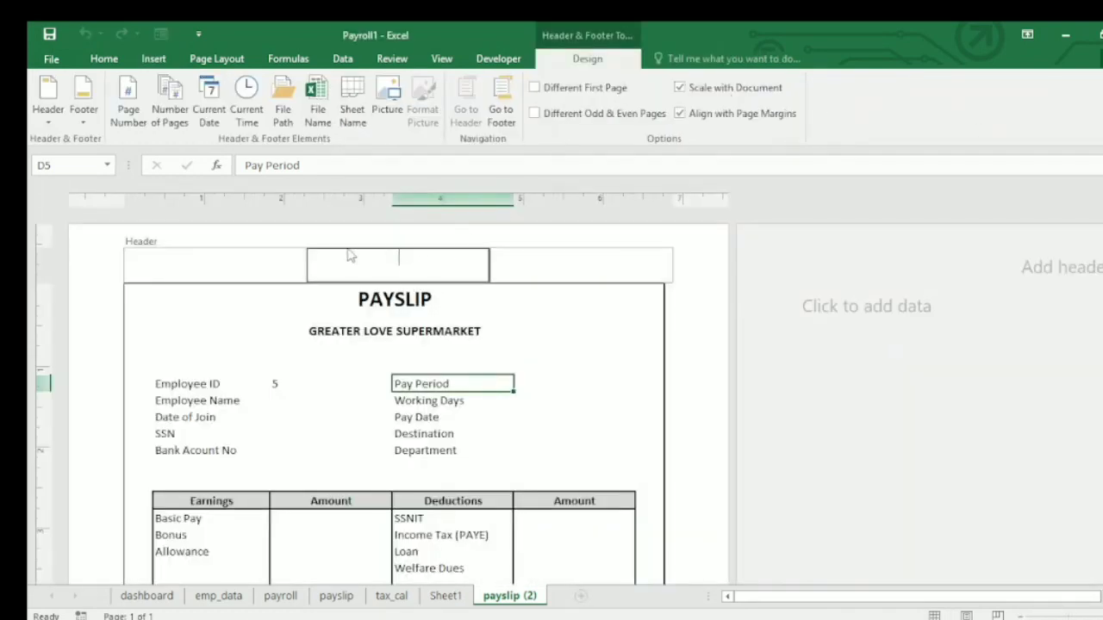
click(248, 271)
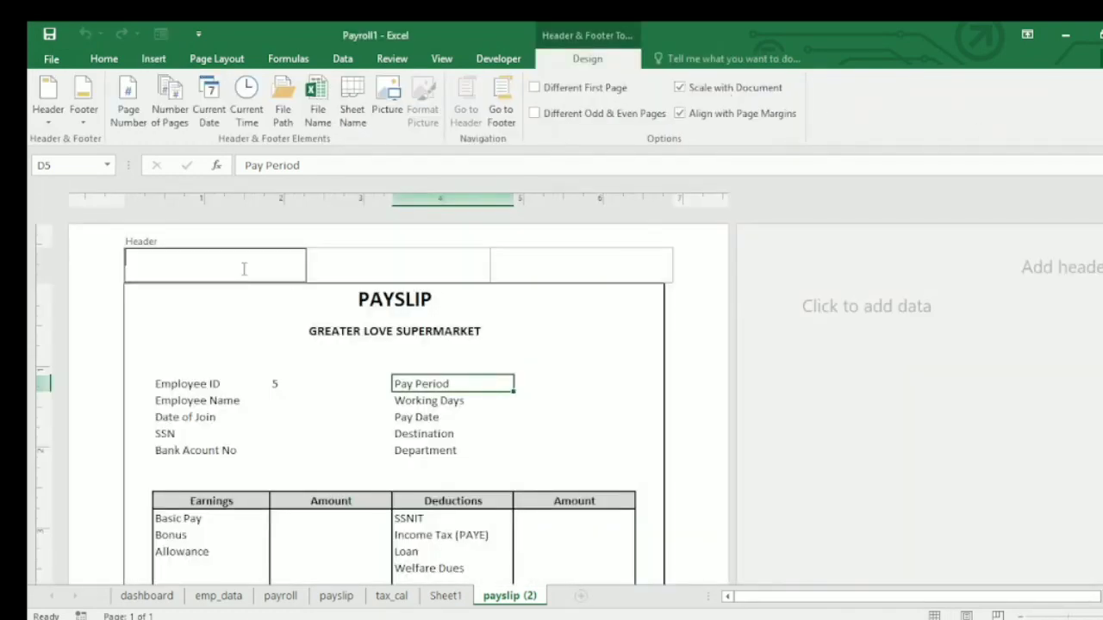
click(360, 269)
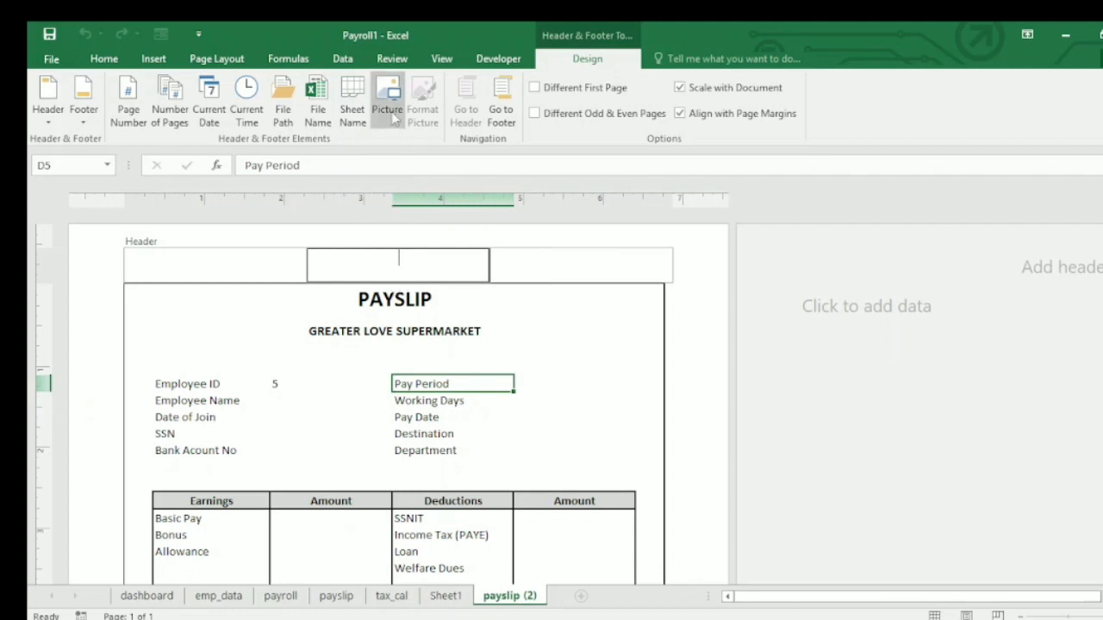
Insert the picture image-removebg-preview (1) from the Pictures folder into the header's centre section and leave the header.
click(390, 110)
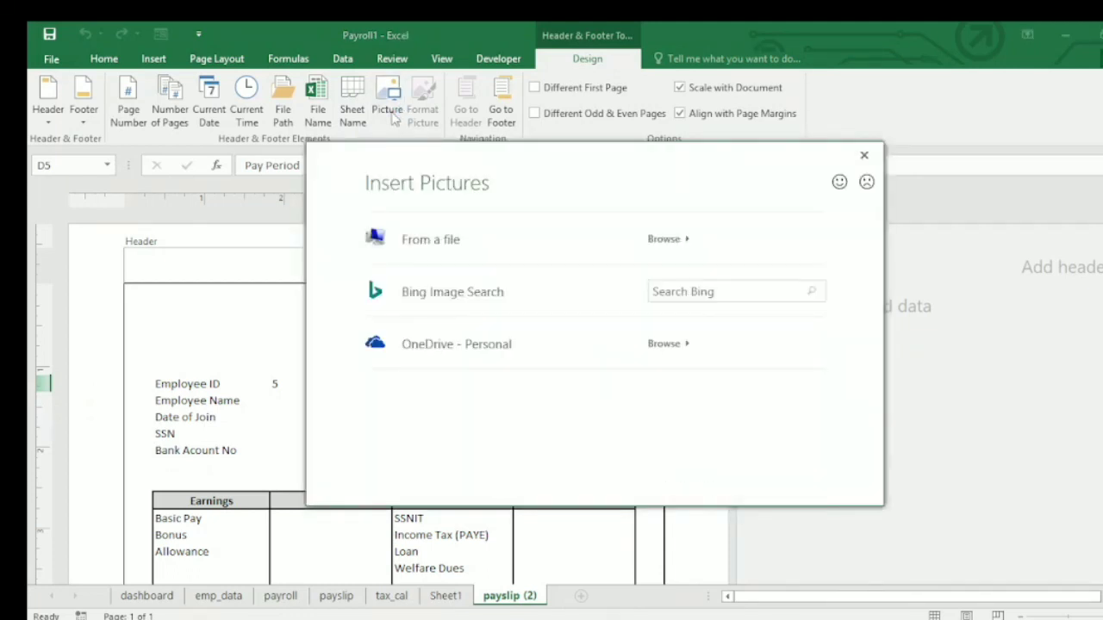
click(460, 243)
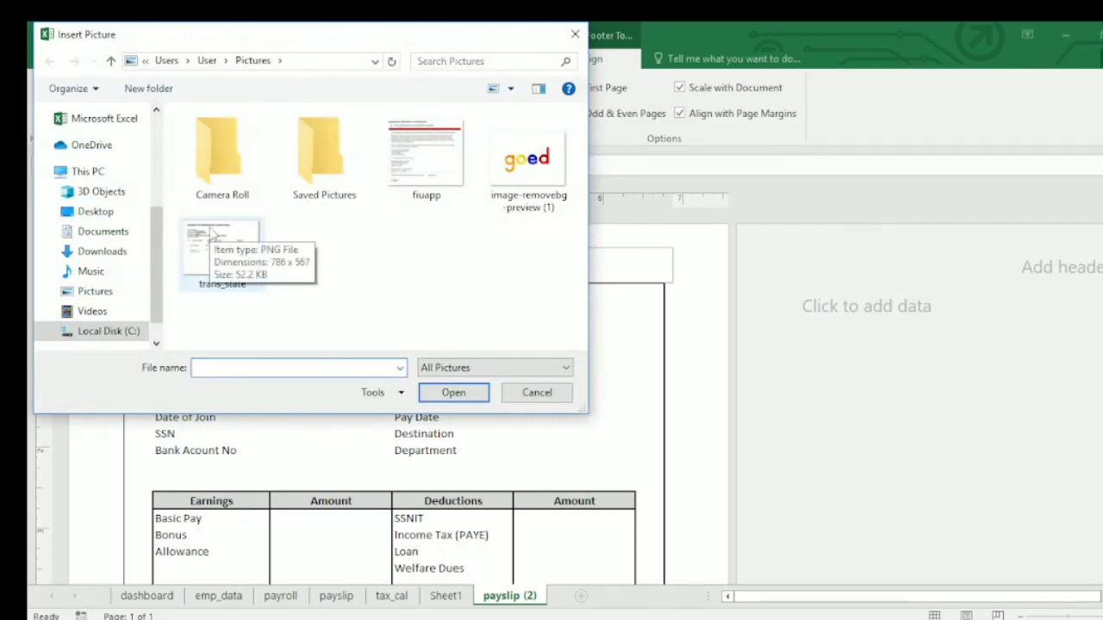
click(103, 293)
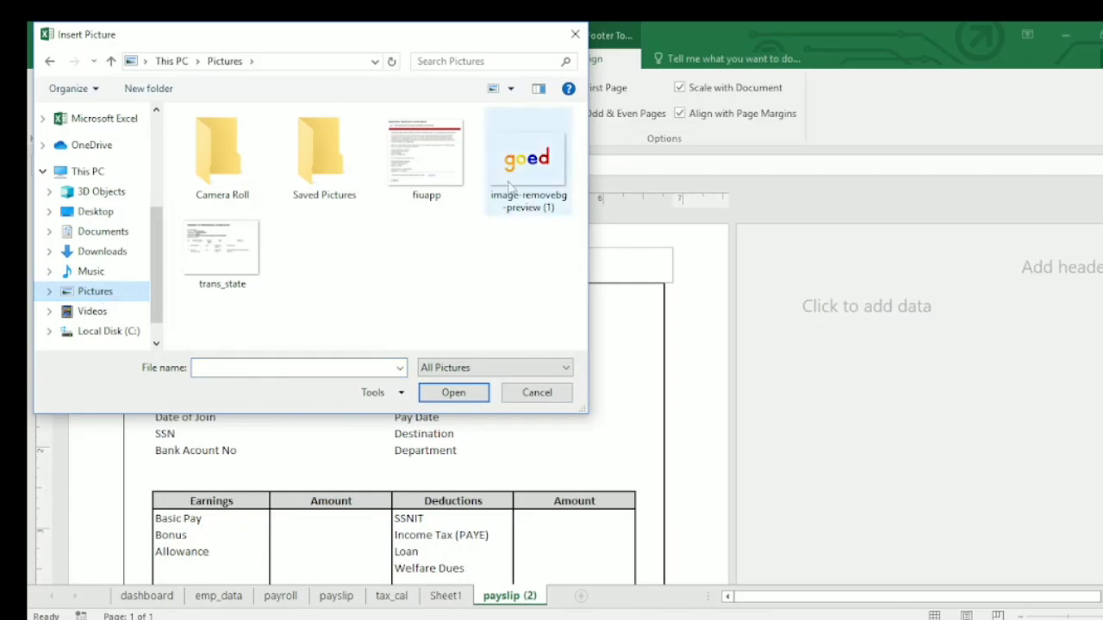
click(554, 163)
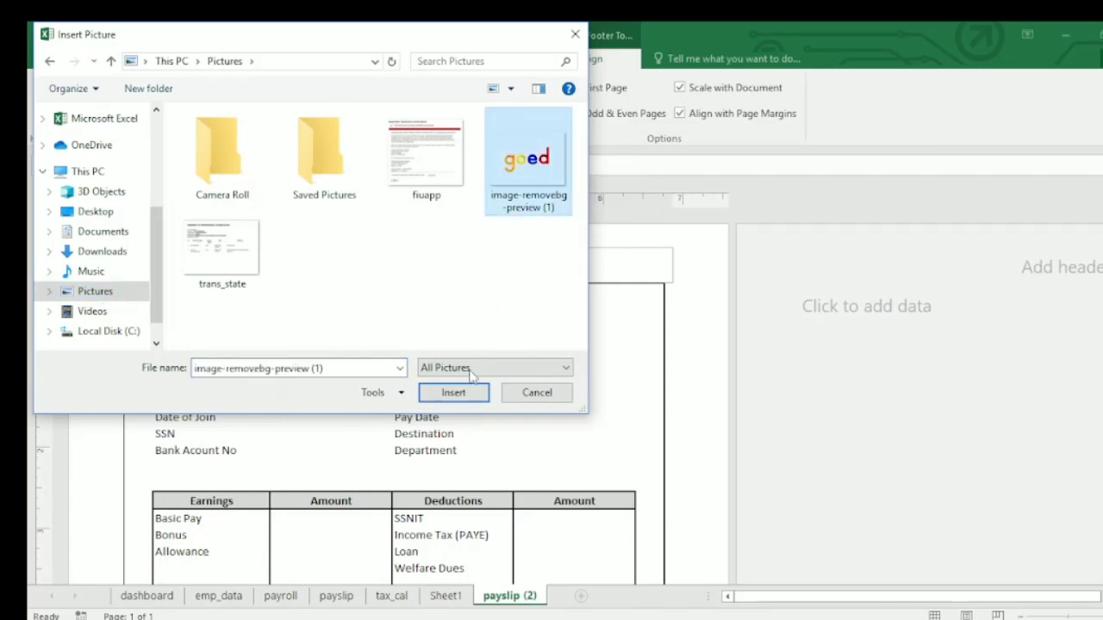
click(454, 393)
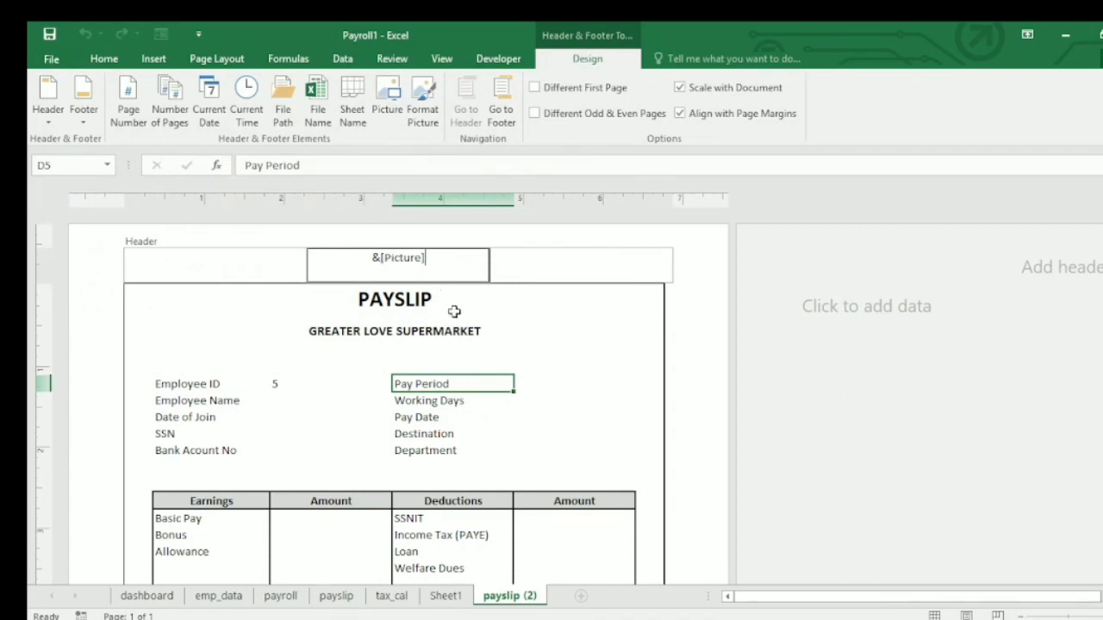
click(578, 325)
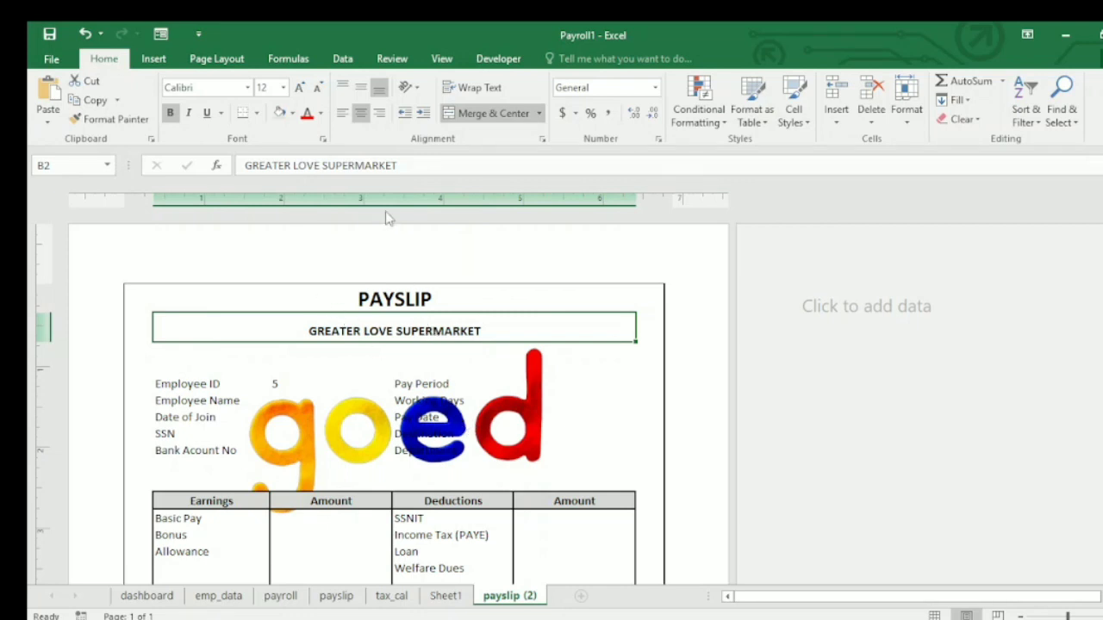
Shift the header picture down the page by adding 13 blank lines before its &[Picture] code.
click(399, 260)
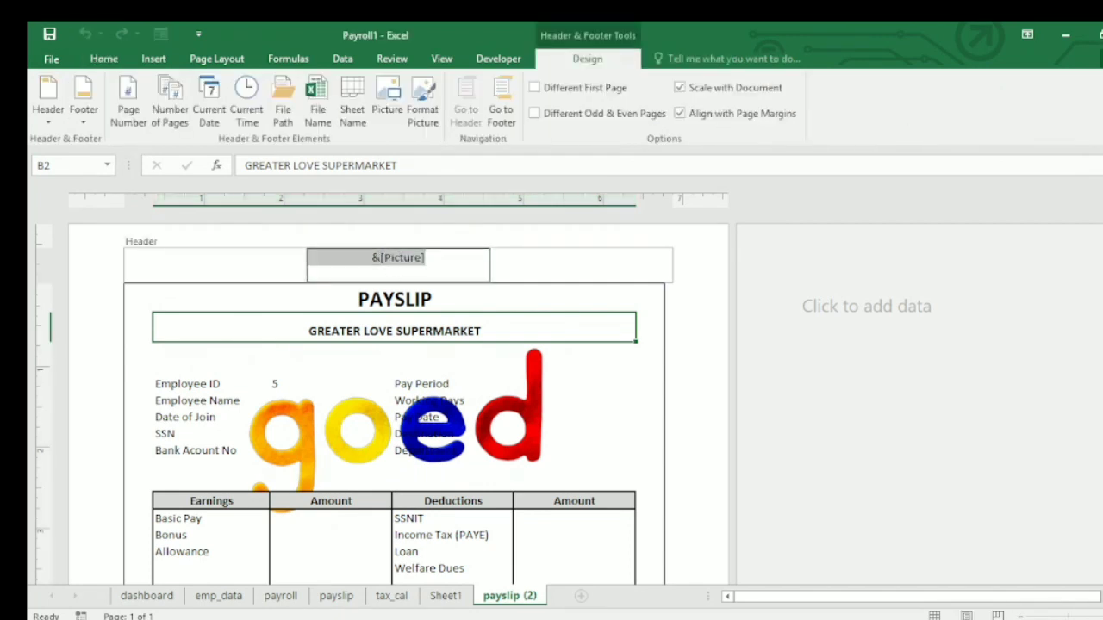
click(375, 257)
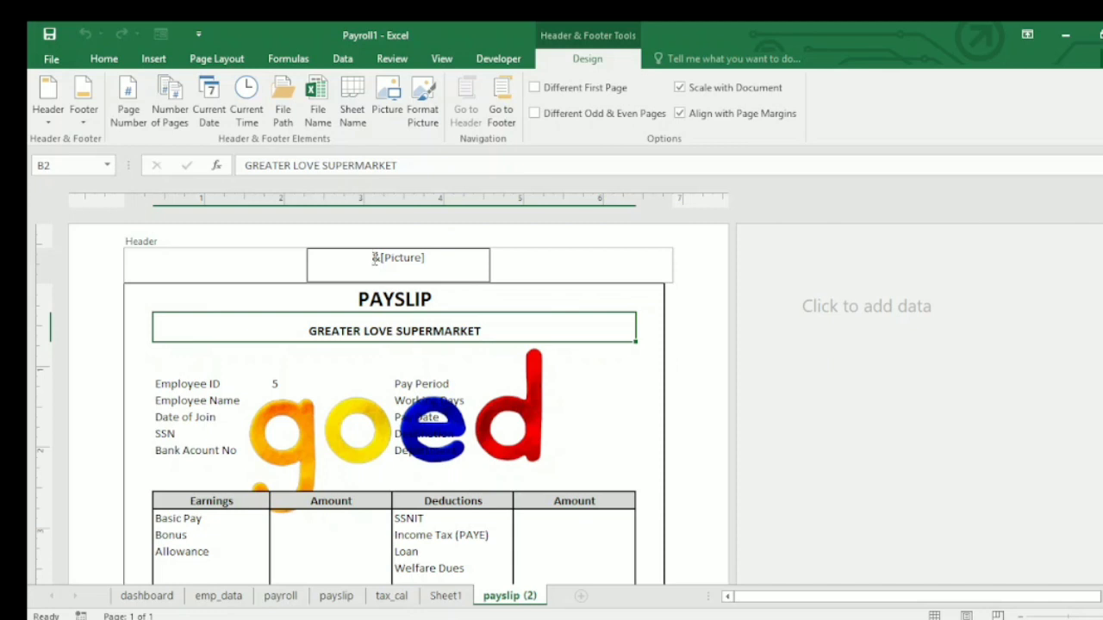
key(Return)
key(Return)
key(Return)
key(Return)
key(Return)
key(Return)
key(Return)
key(Return)
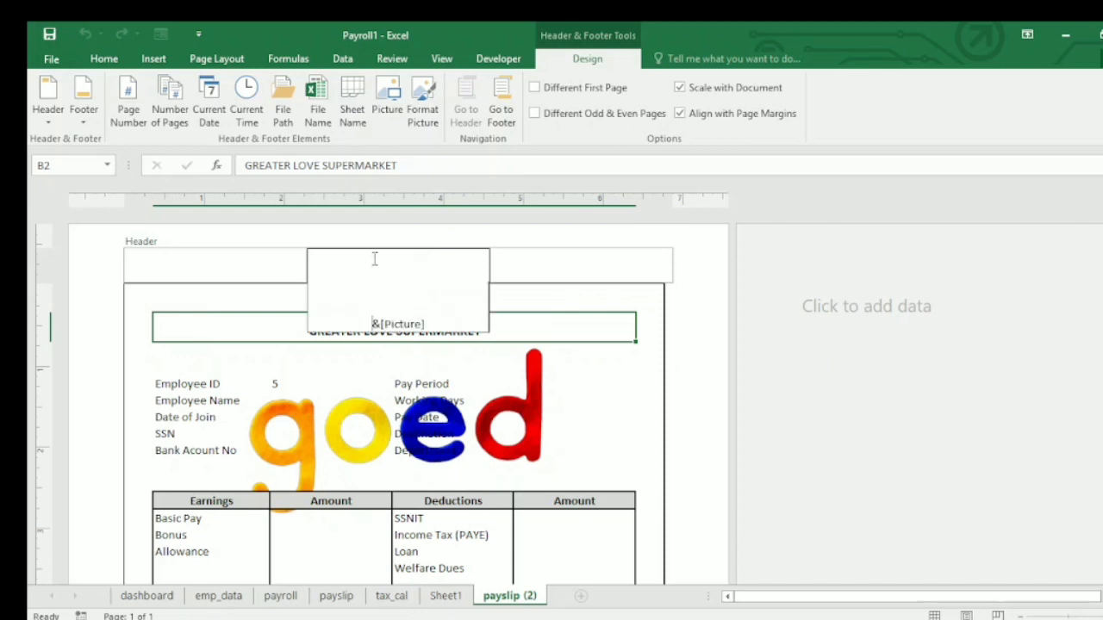
key(Return)
key(Return)
key(Return)
key(Return)
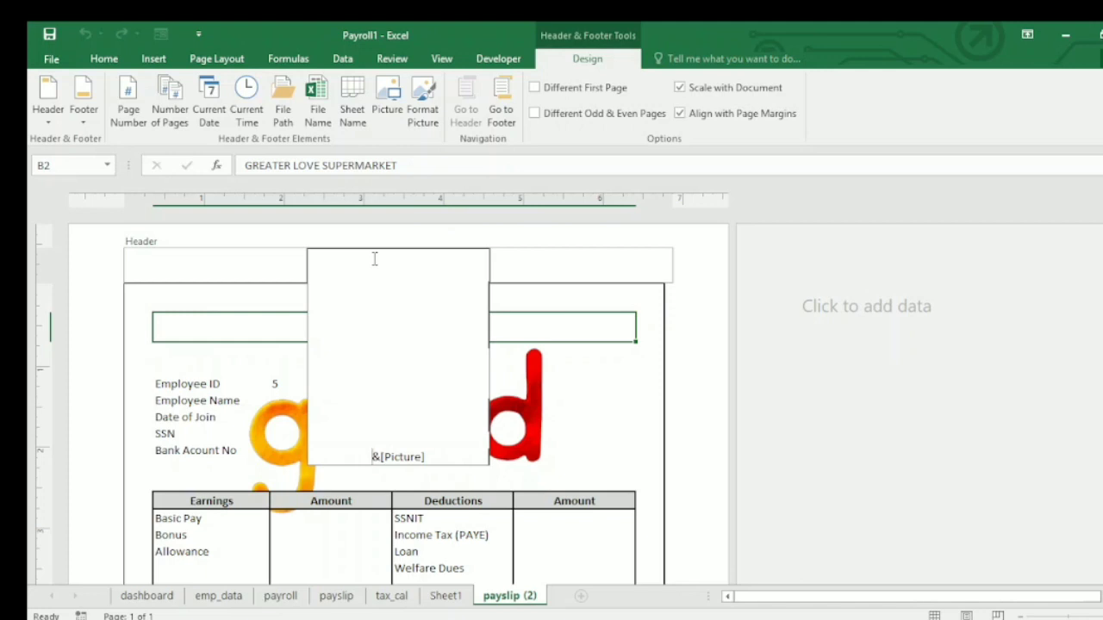
key(Return)
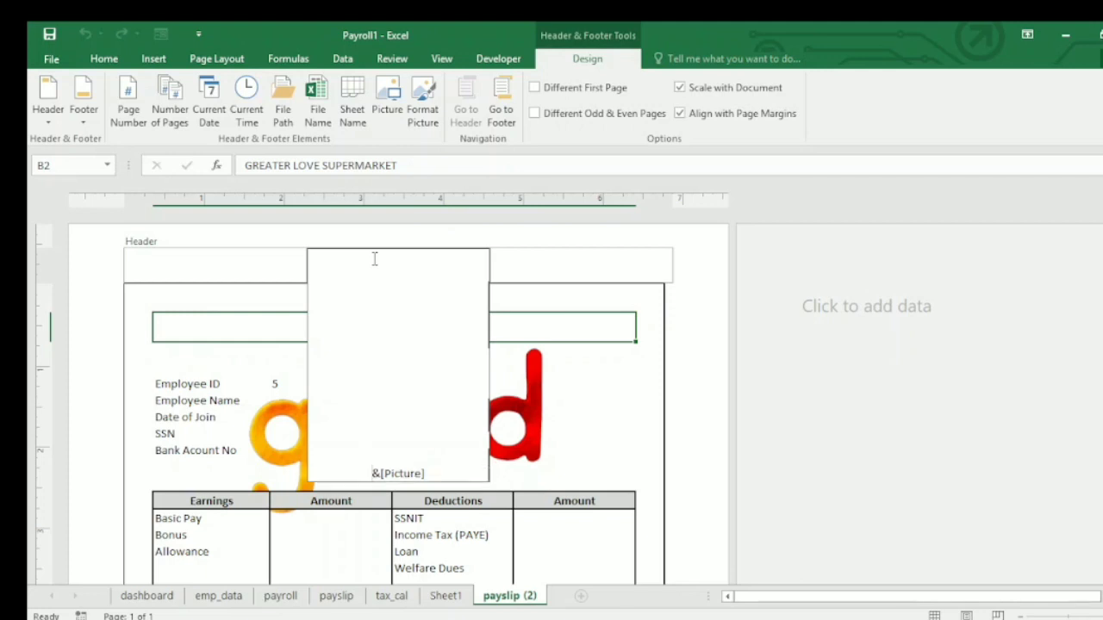
click(599, 396)
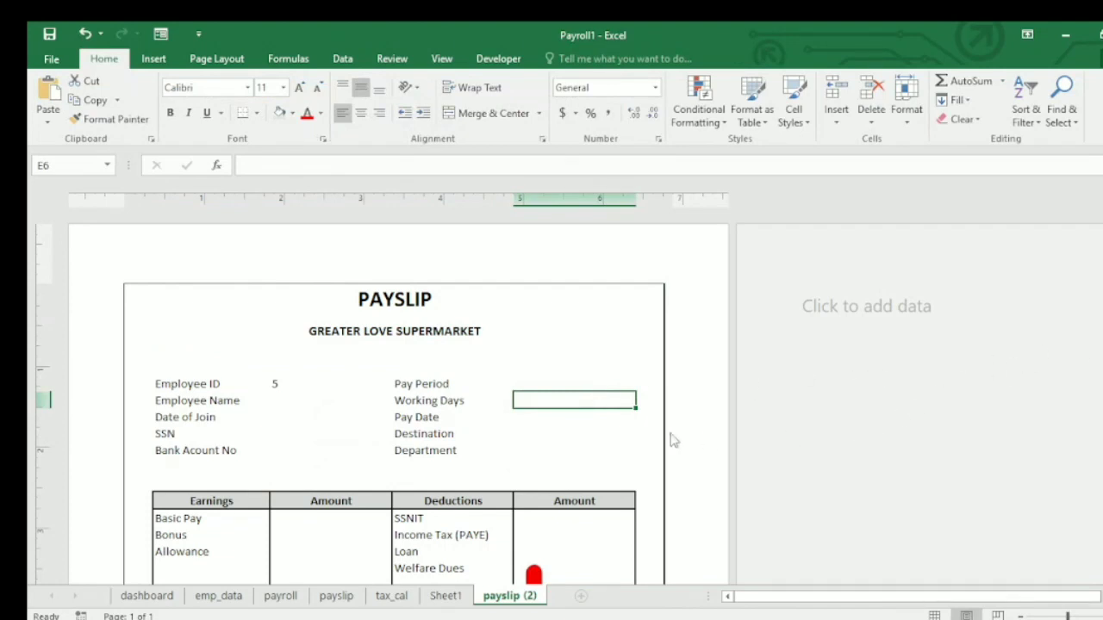
Examine the position and size of the lowered picture over the whole payslip, down to the signature lines.
key(Down)
key(Down)
key(Down)
key(Down)
key(Down)
key(Down)
key(Down)
key(Down)
key(Down)
key(Down)
key(Down)
key(Down)
key(Down)
key(Down)
key(Down)
key(Down)
key(Down)
key(Down)
key(Down)
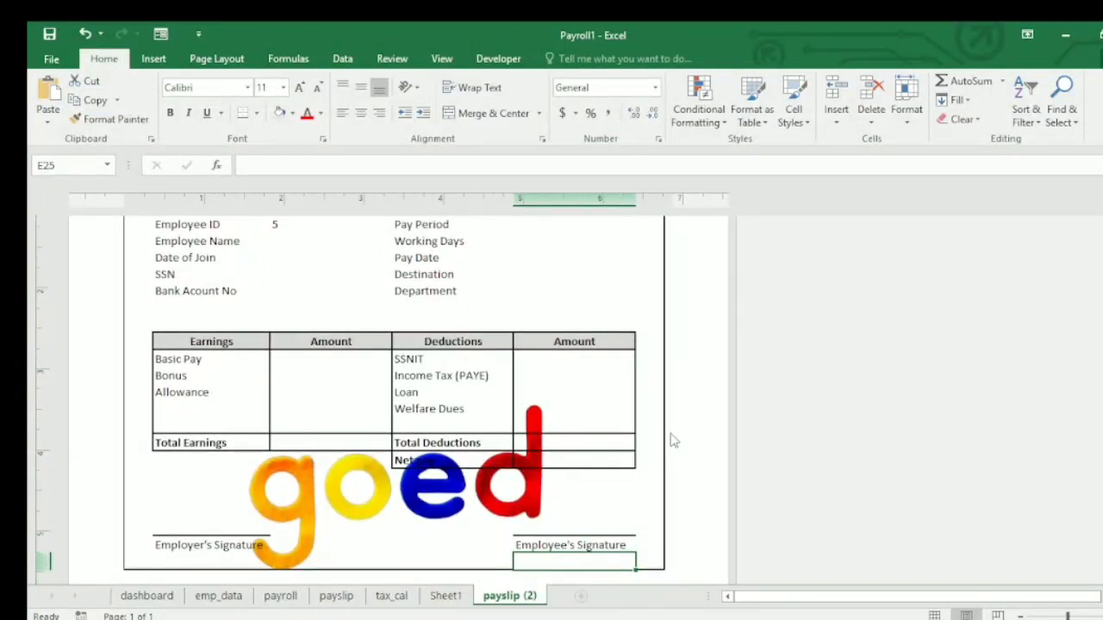
key(Up)
key(Up)
key(Up)
key(Up)
key(Up)
key(Up)
key(Up)
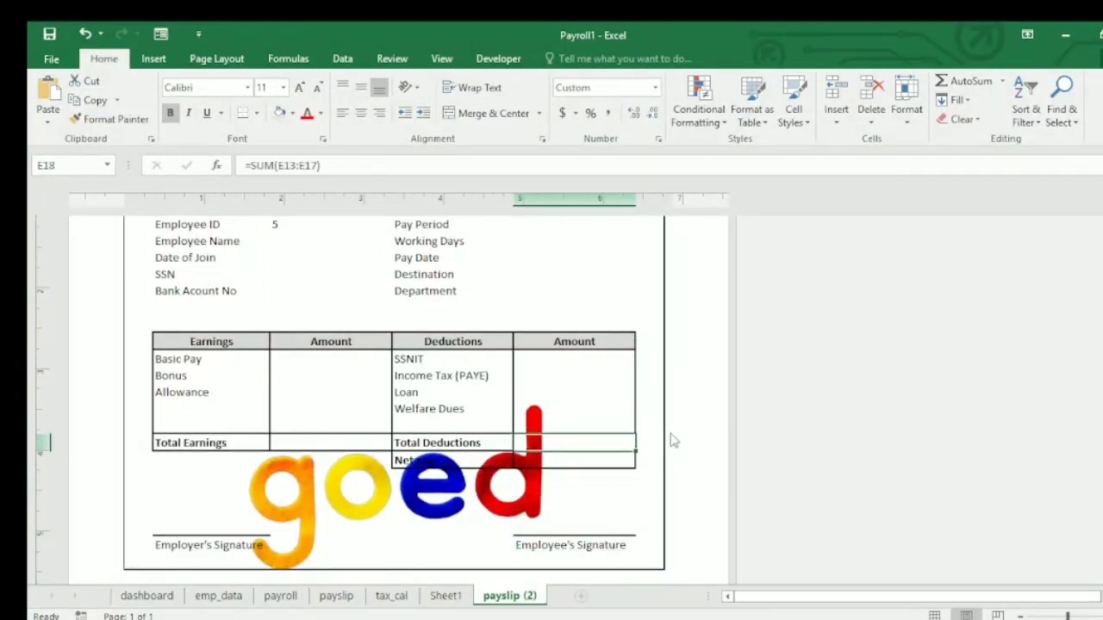
key(Up)
key(Up)
key(Up)
key(Up)
key(Up)
key(Up)
key(Up)
key(Up)
key(Up)
key(Up)
key(Up)
key(Up)
key(Up)
key(Up)
key(Up)
key(Up)
key(Up)
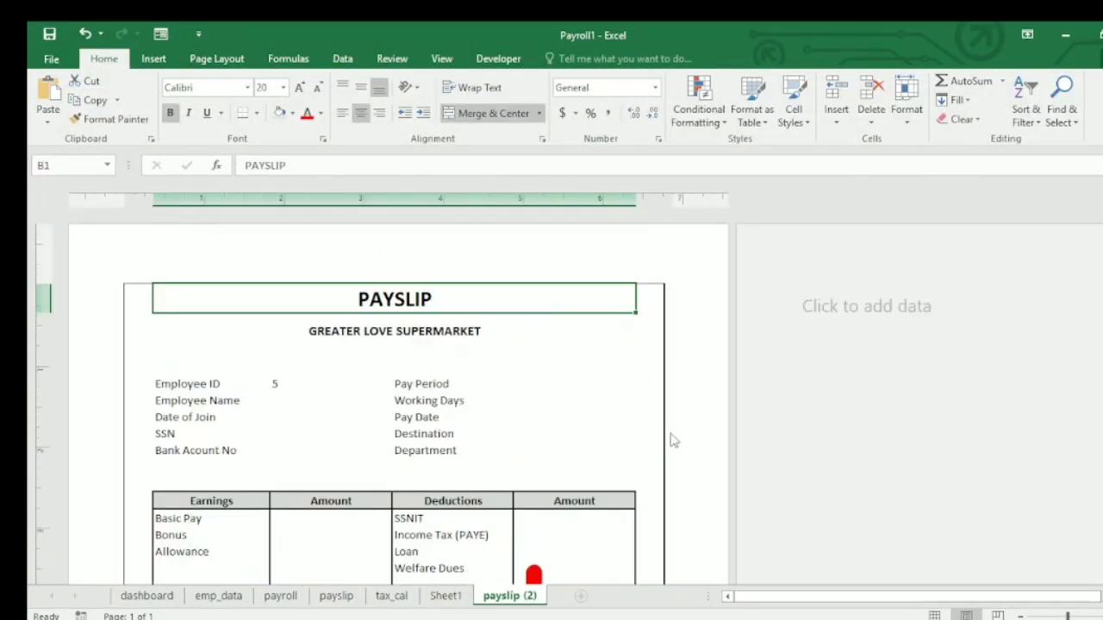
Scale the header picture to 50% in height and width with the aspect ratio locked, and leave the header.
click(389, 255)
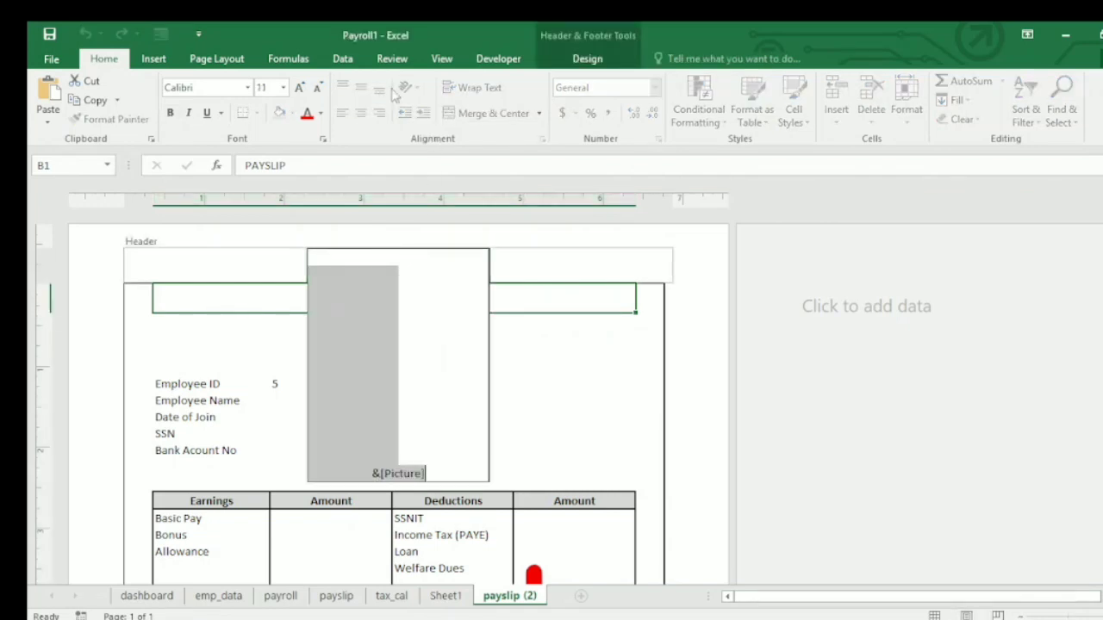
click(595, 60)
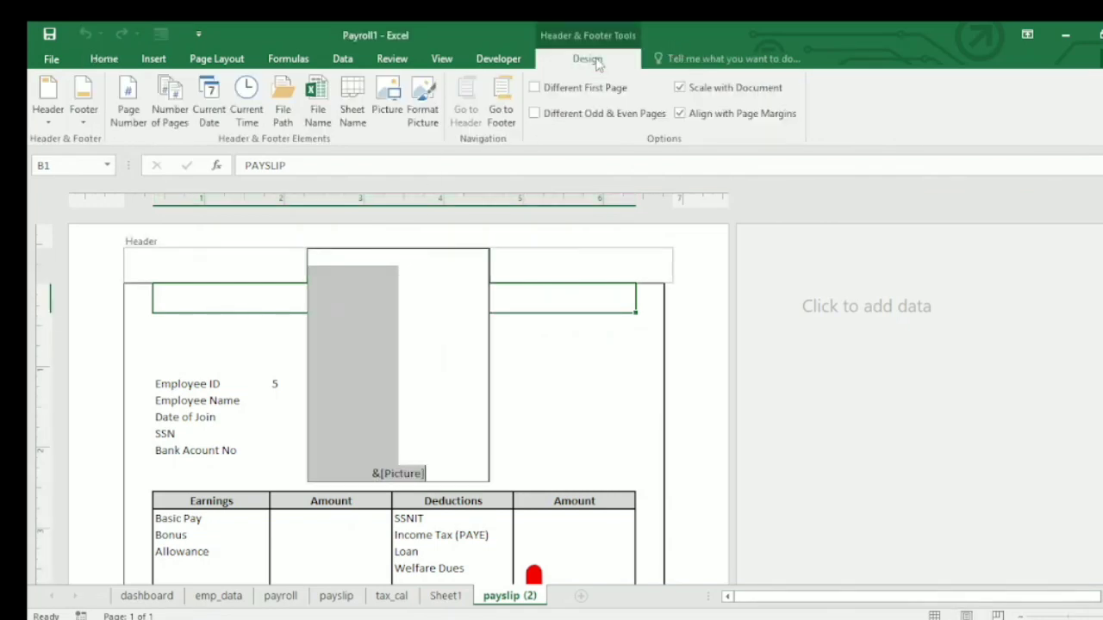
click(420, 112)
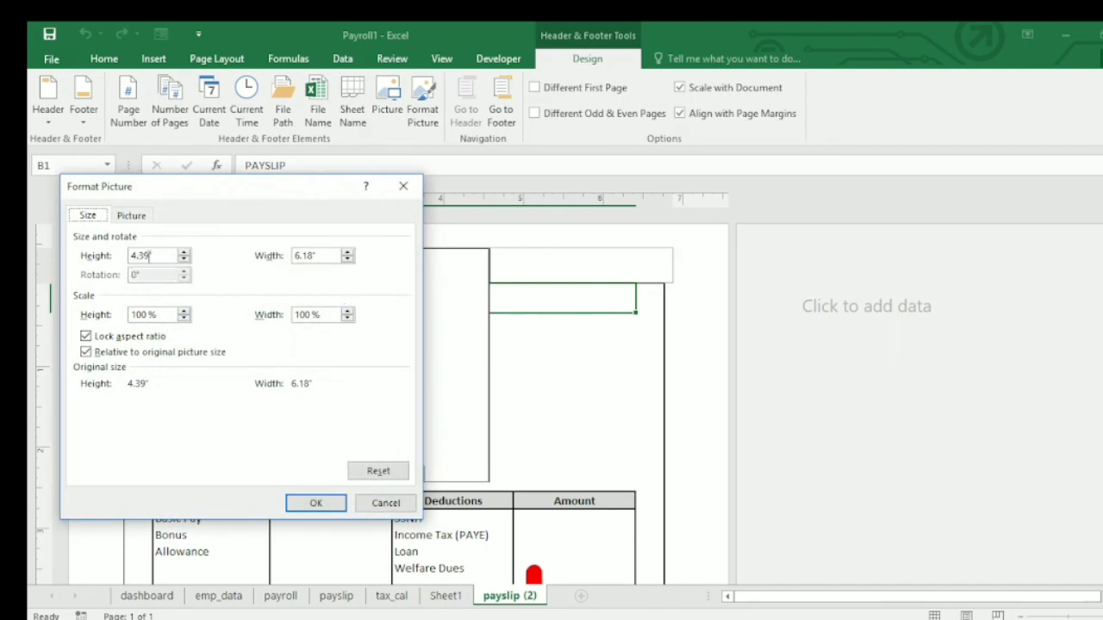
click(143, 315)
double_click(142, 315)
text(50)
click(306, 315)
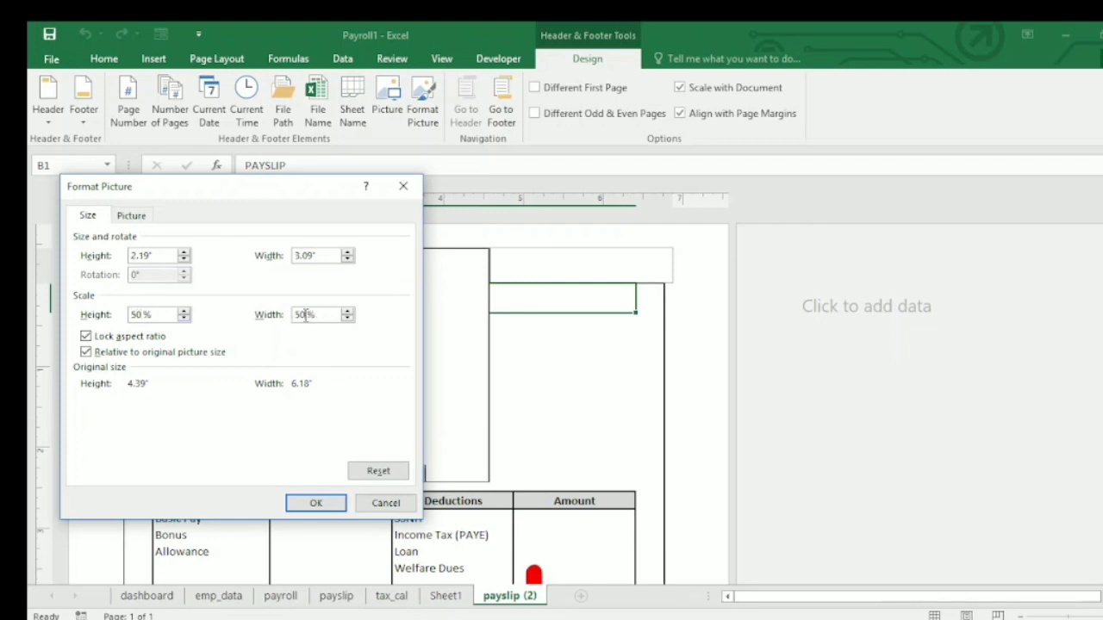
double_click(305, 315)
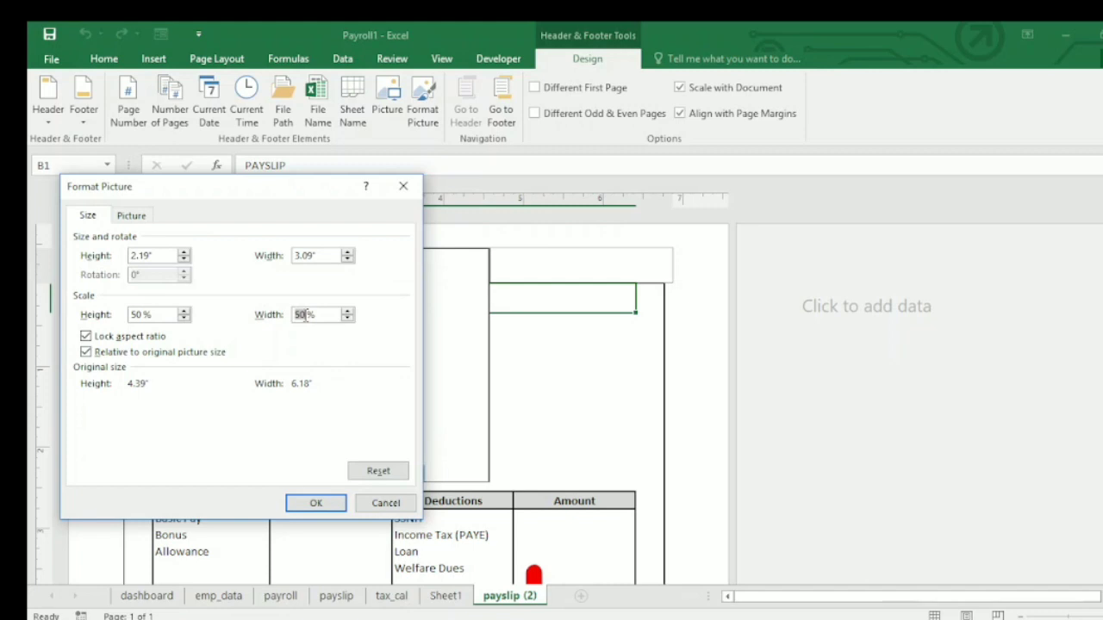
click(316, 504)
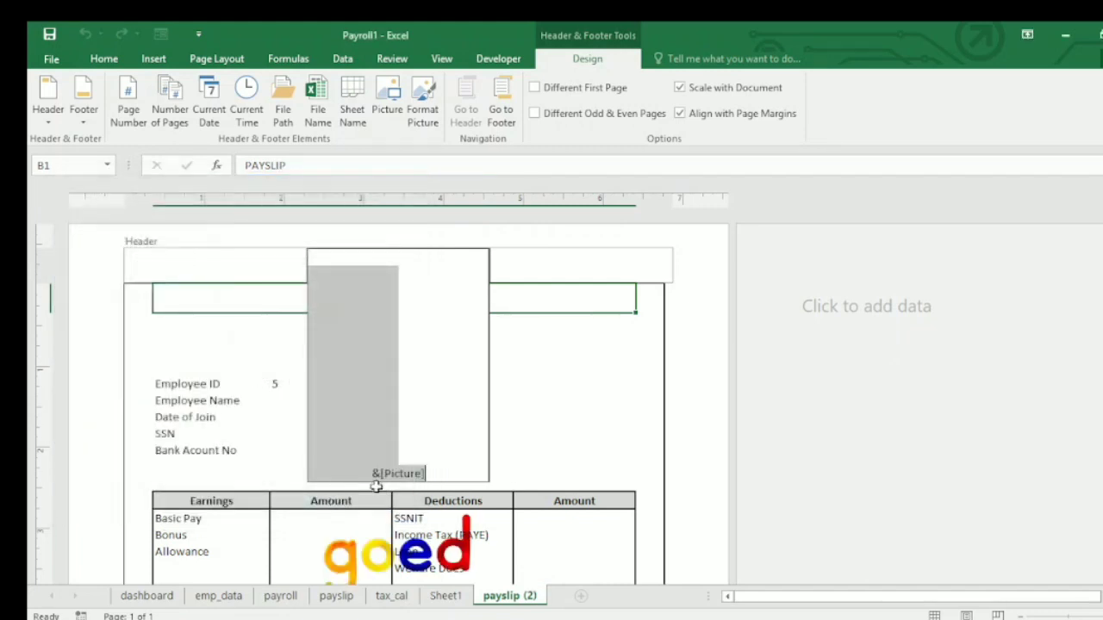
click(560, 498)
Check how the resized picture sits over the earnings and deductions table.
key(Down)
key(Down)
key(Down)
key(Down)
key(Down)
key(Down)
key(Down)
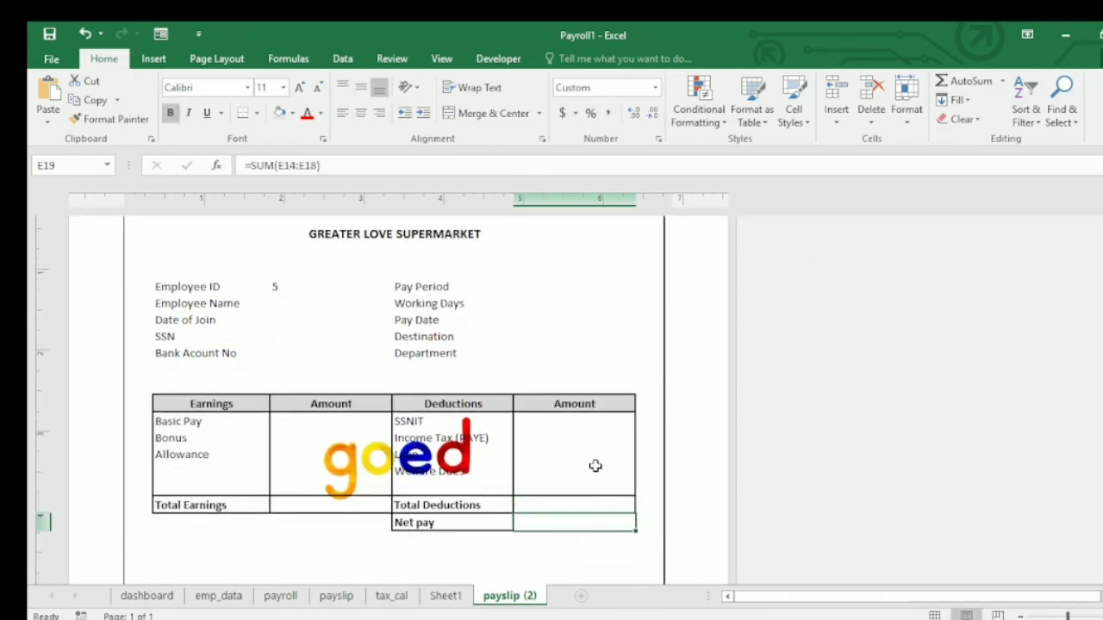
key(Up)
key(Up)
key(Up)
key(Up)
key(Up)
key(Up)
key(Up)
key(Up)
key(Up)
key(Up)
key(Up)
key(Up)
key(Up)
key(Up)
key(Up)
key(Up)
key(Up)
key(Up)
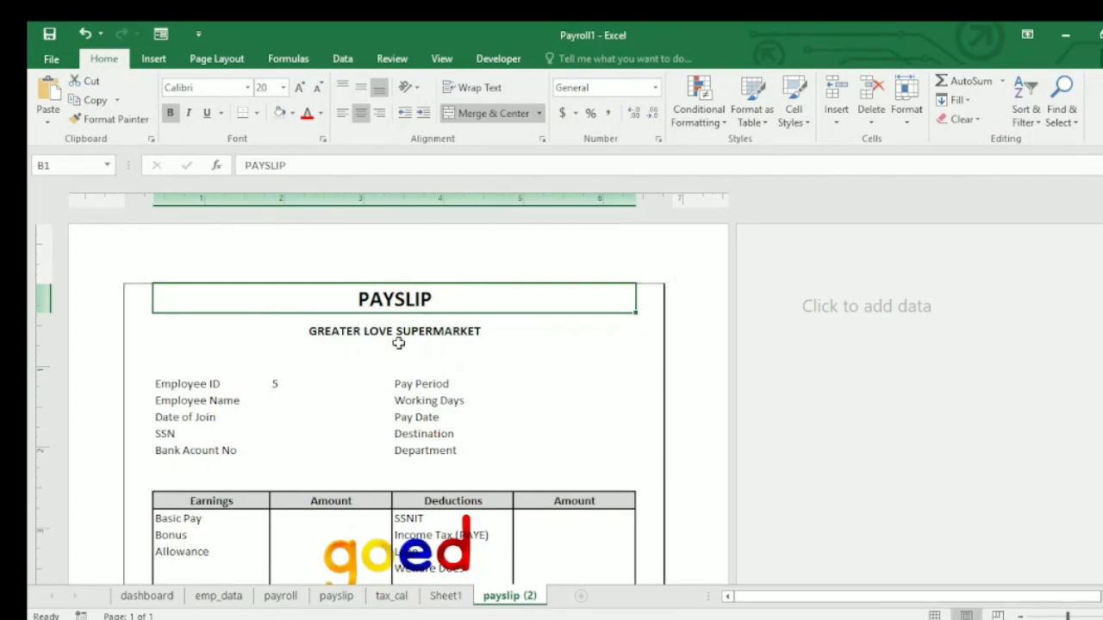
Set the header picture's color to Washout in its picture formatting.
click(429, 260)
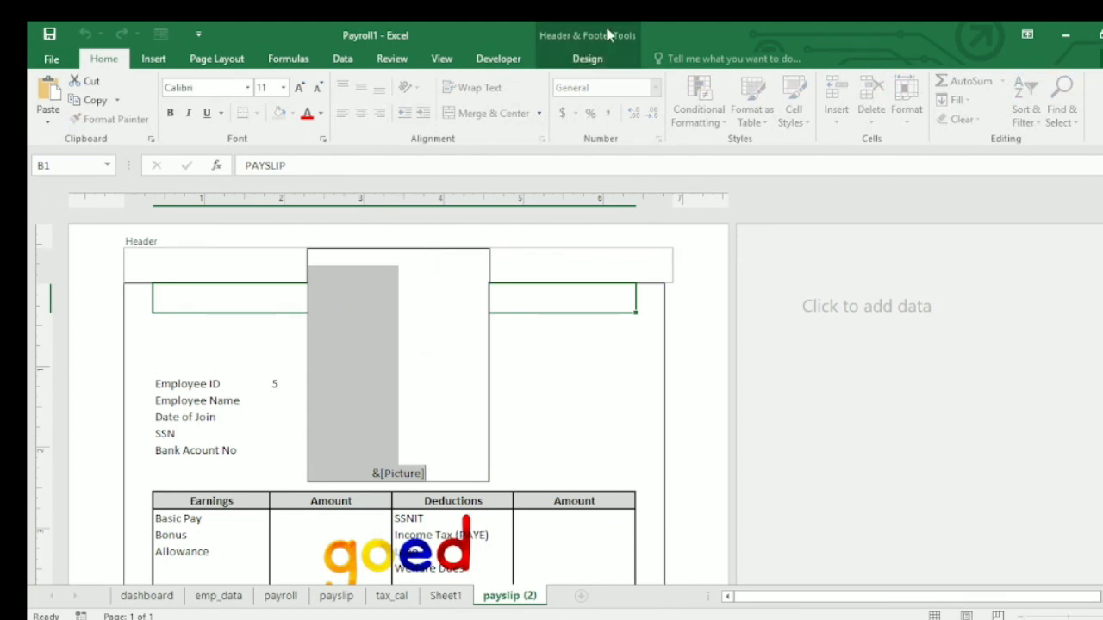
click(587, 59)
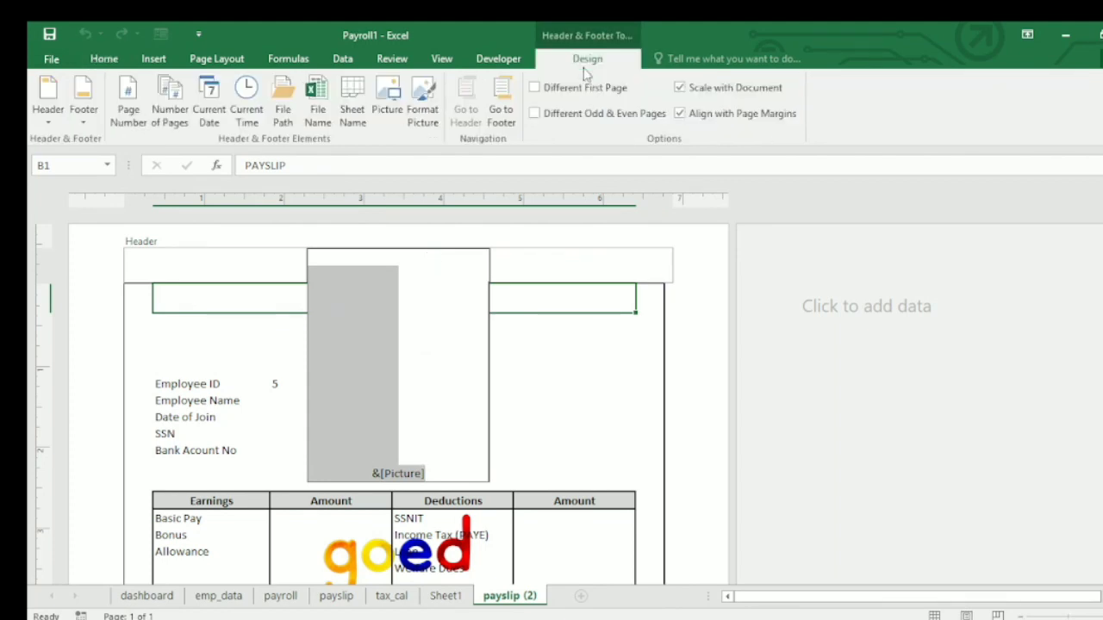
click(429, 112)
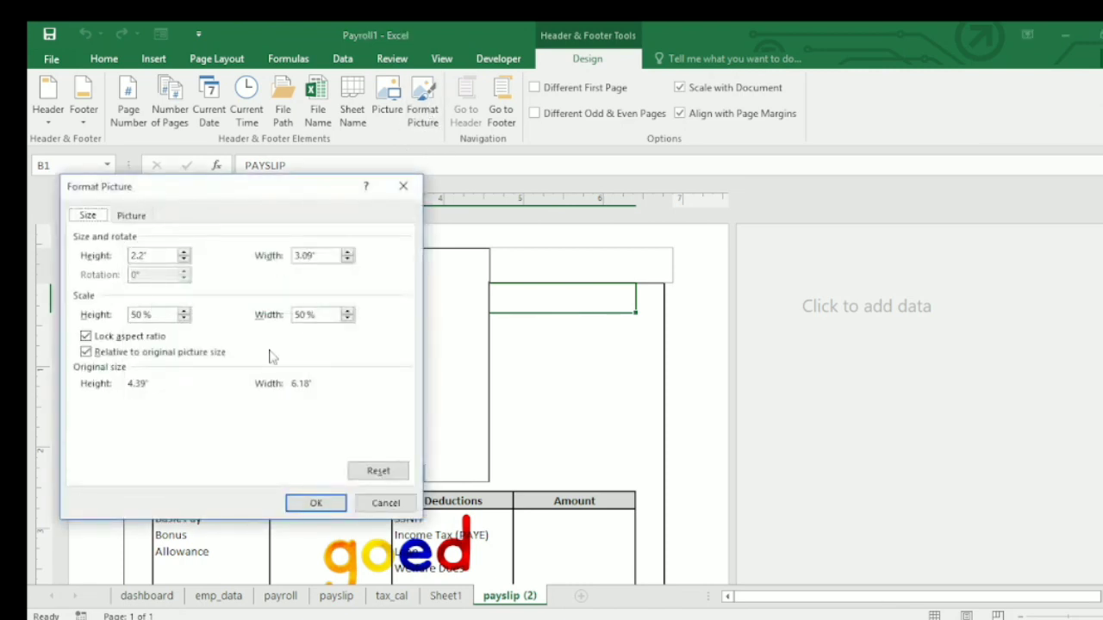
click(134, 217)
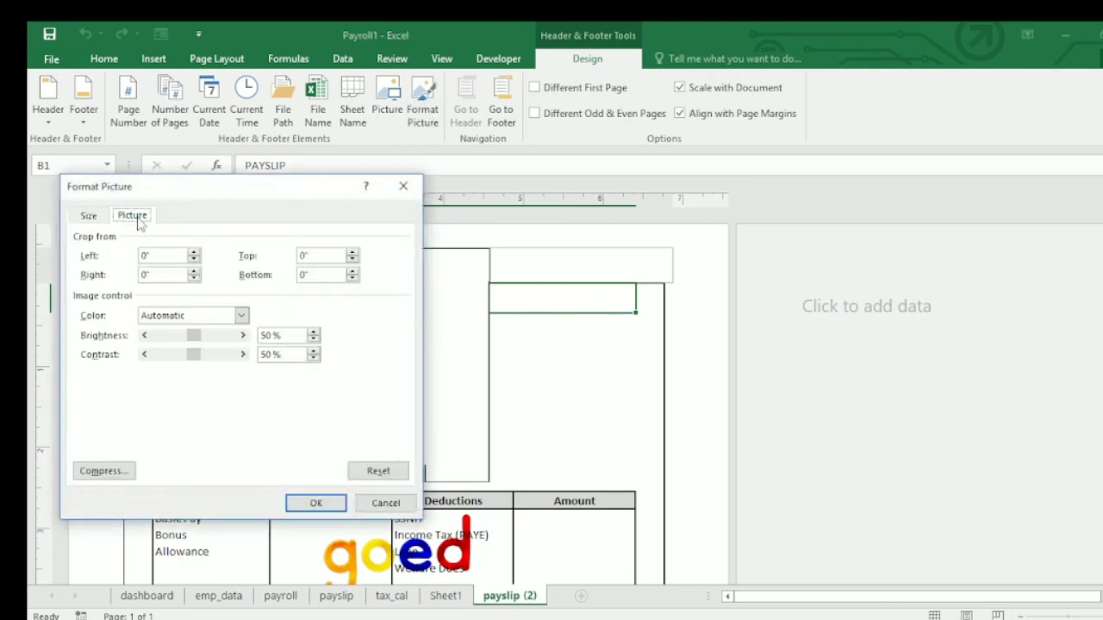
click(220, 317)
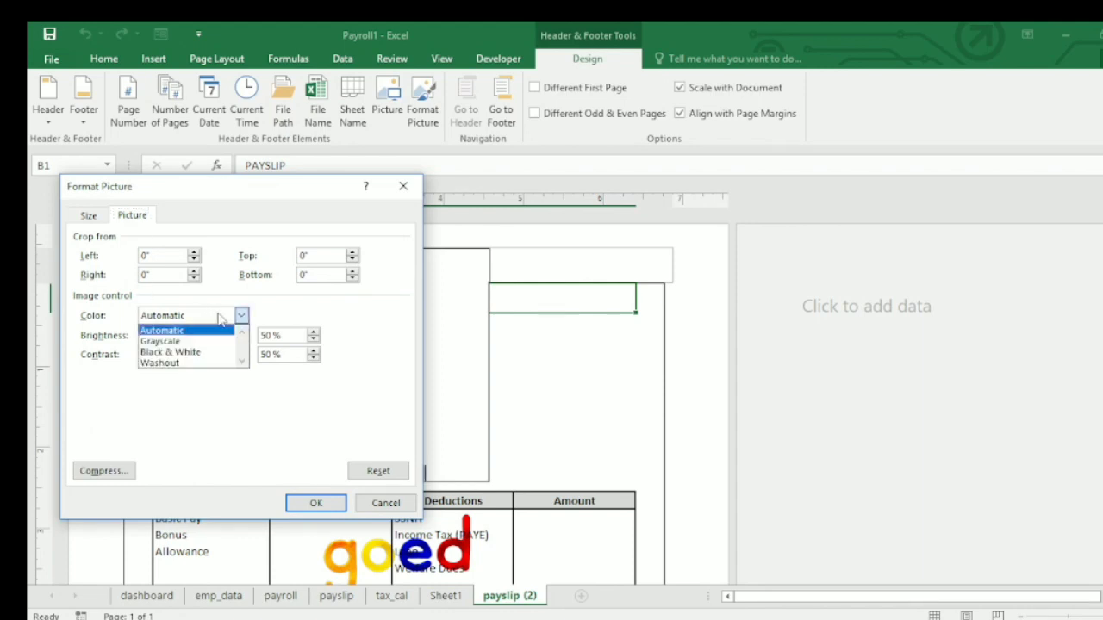
click(177, 363)
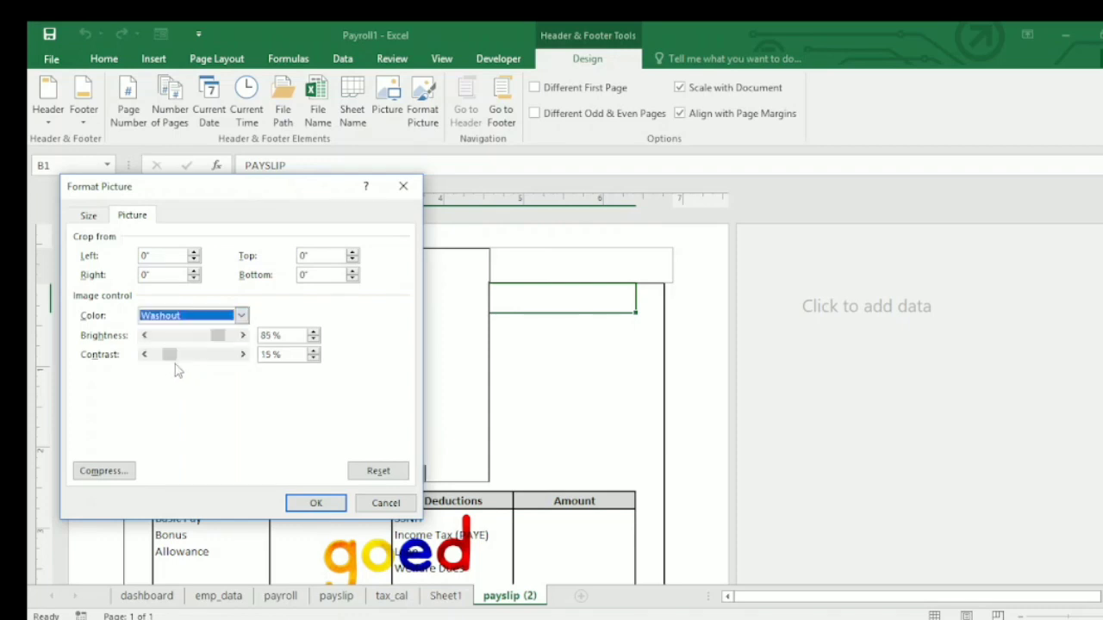
click(305, 502)
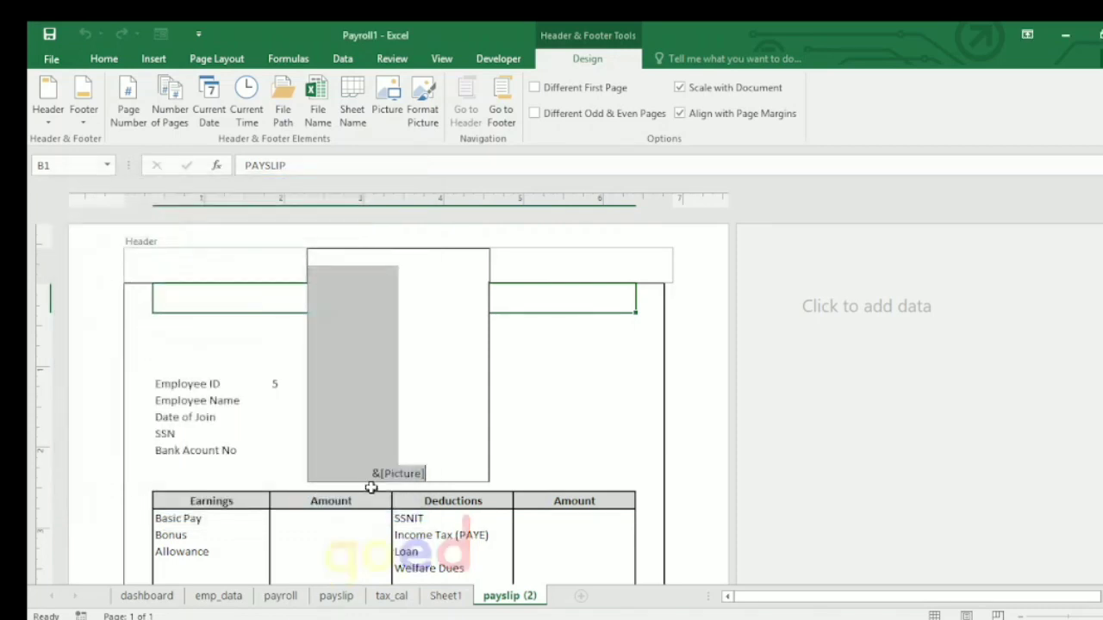
Leave the header and examine the washed-out picture over the whole payslip, from the title down to the signature lines.
click(540, 449)
key(Down)
key(Down)
key(Down)
key(Down)
key(Down)
key(Down)
key(Down)
key(Down)
key(Down)
key(Down)
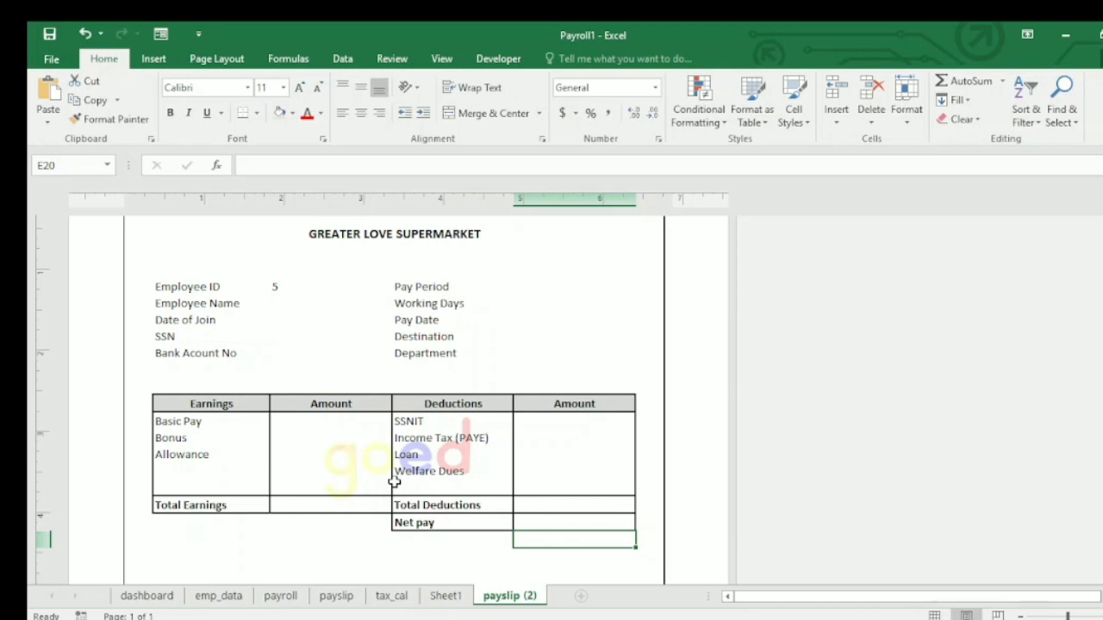
key(Down)
key(Down)
key(Down)
key(Down)
key(Down)
key(Down)
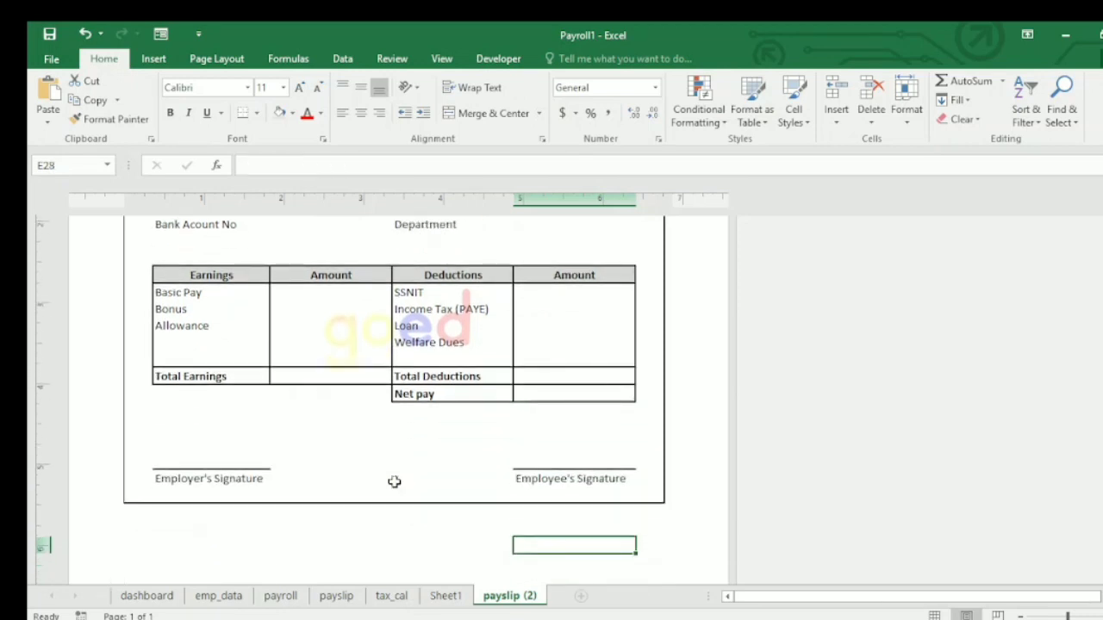
key(Up)
key(Up)
key(Up)
key(Up)
key(Up)
key(Up)
key(Up)
key(Up)
key(Up)
key(Up)
key(Up)
key(Up)
key(Up)
key(Up)
key(Up)
key(Up)
key(Up)
key(Up)
key(Up)
key(Up)
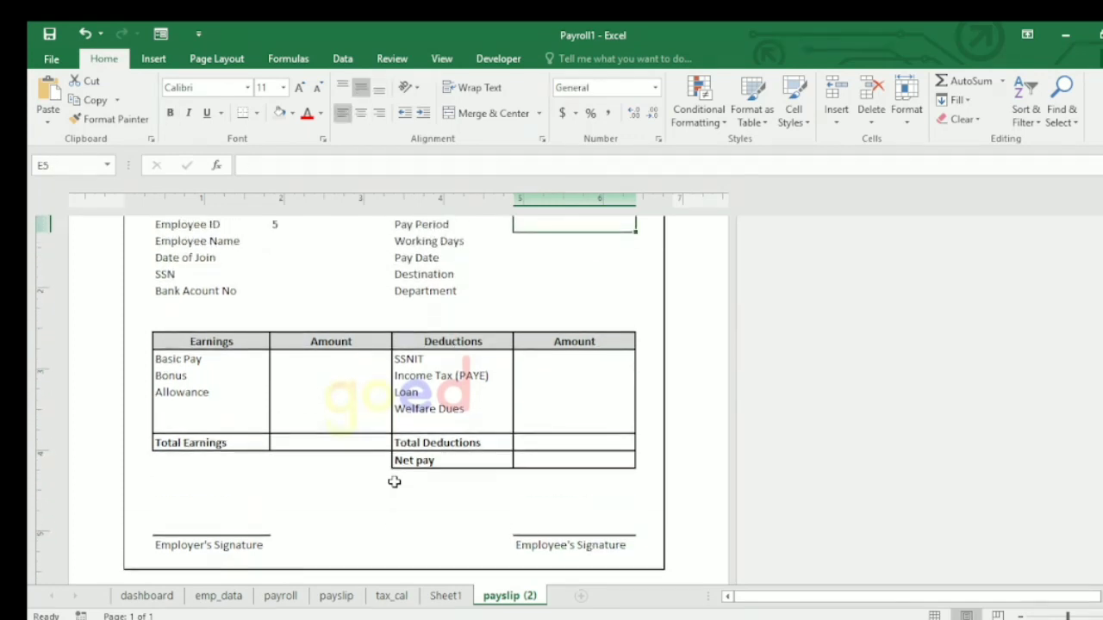
key(Down)
key(Down)
key(Down)
key(Down)
key(Down)
key(Down)
key(Down)
key(Down)
key(Down)
key(Down)
key(Down)
key(Down)
key(Down)
key(Down)
key(Down)
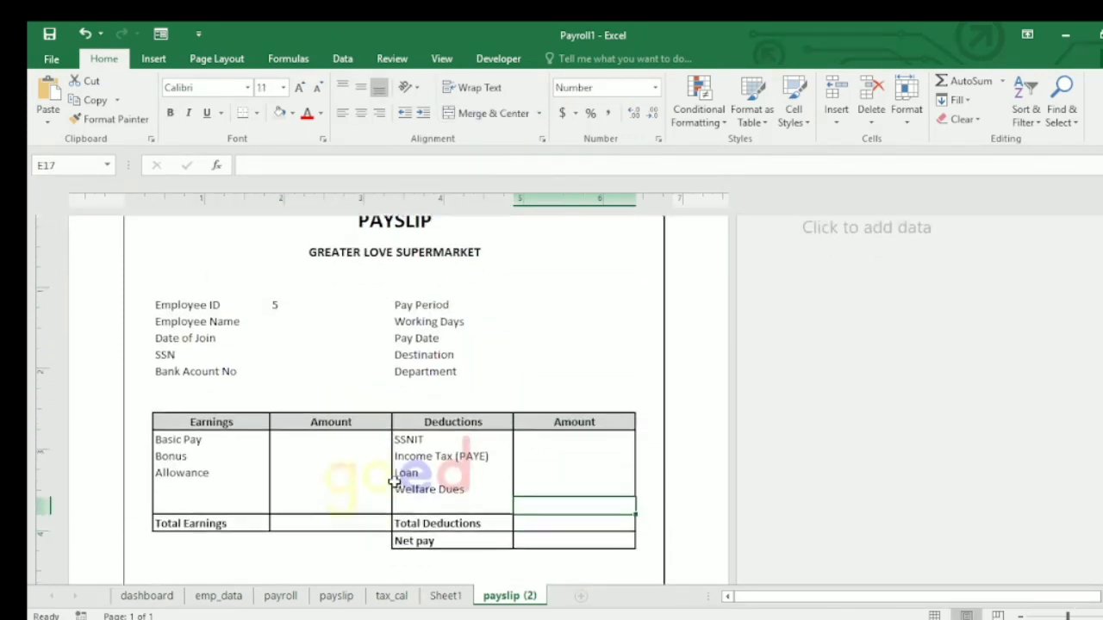
key(Up)
key(Up)
key(Up)
key(Up)
key(Up)
key(Up)
key(Up)
key(Up)
key(Up)
key(Up)
key(Up)
key(Up)
key(Up)
key(Up)
key(Up)
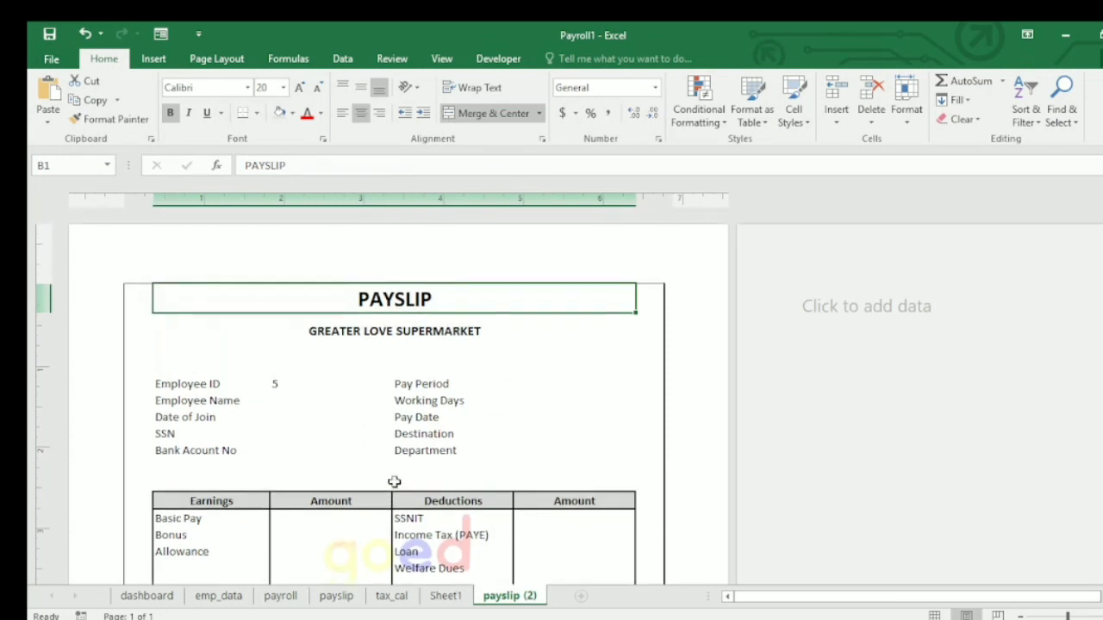
Raise the watermark by deleting six blank lines before the picture code in the center header section, and leave the header.
click(413, 256)
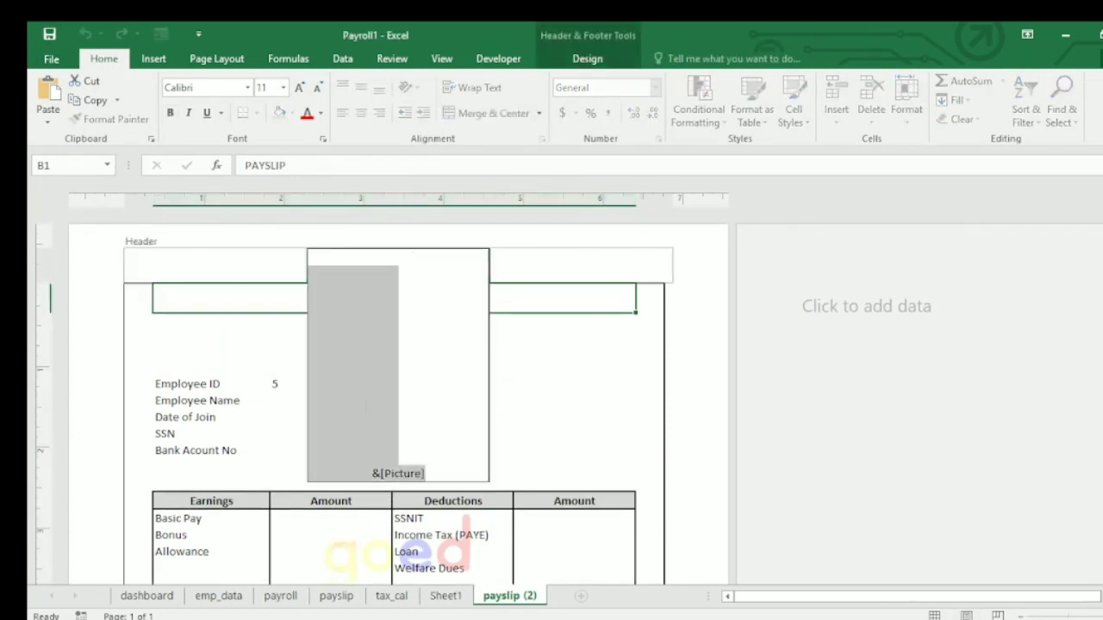
click(373, 472)
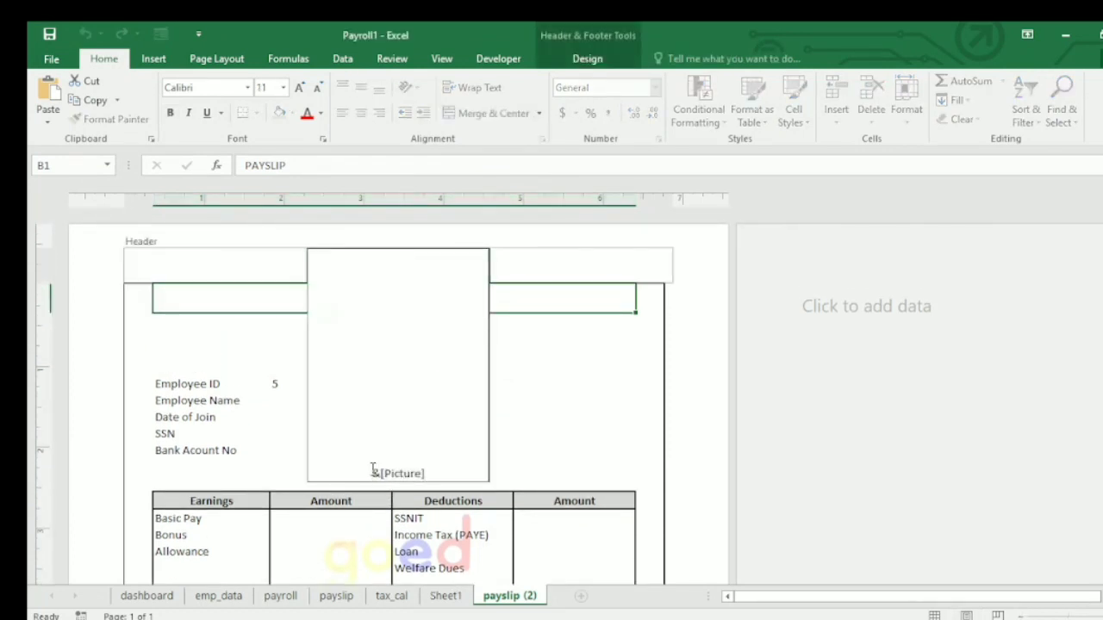
key(BackSpace)
key(BackSpace)
key(BackSpace)
key(BackSpace)
key(BackSpace)
key(BackSpace)
click(534, 441)
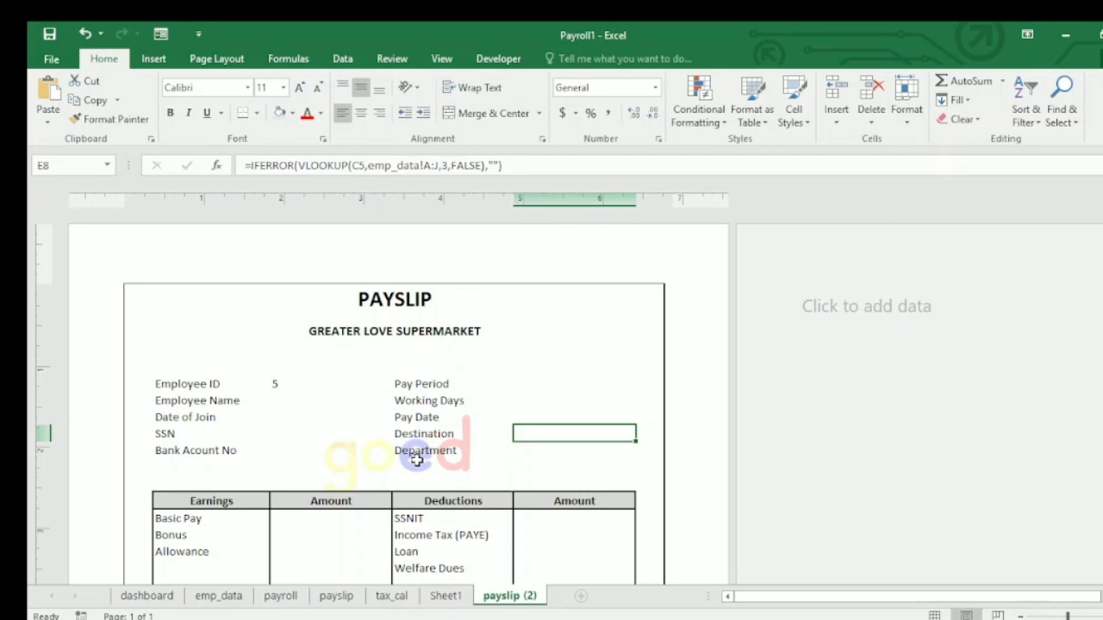
Examine the raised watermark's position relative to the employee details and the earnings and deductions table.
key(Down)
key(Down)
key(Down)
key(Down)
key(Down)
key(Down)
key(Down)
key(Down)
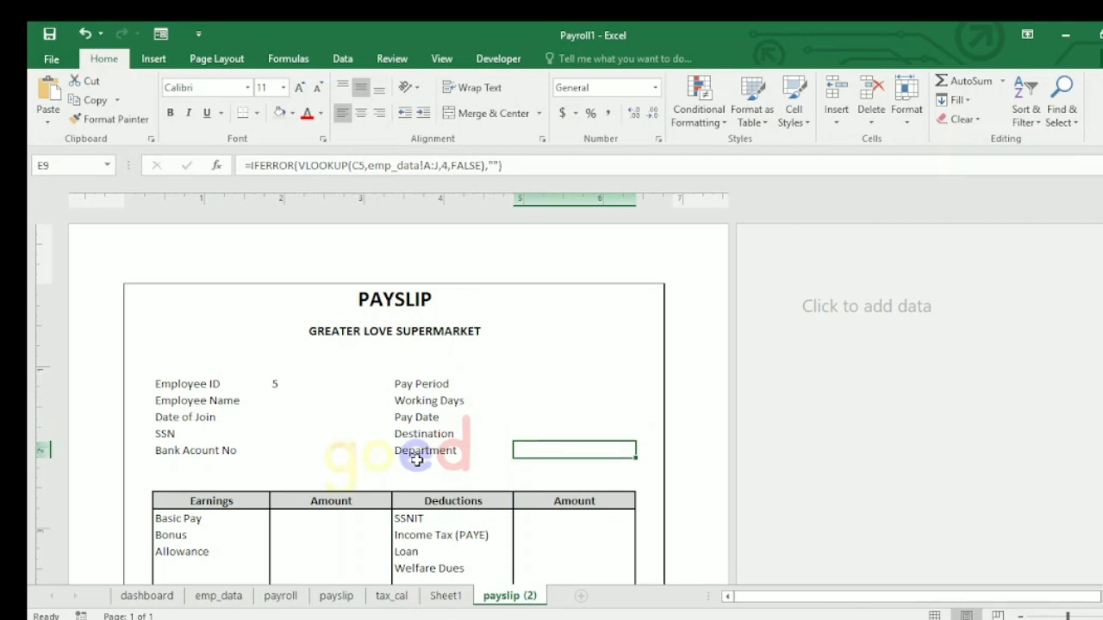
key(Up)
key(Up)
key(Up)
key(Up)
key(Up)
key(Up)
key(Up)
key(Up)
key(Up)
key(Up)
key(Up)
key(Up)
key(Up)
key(Up)
key(Up)
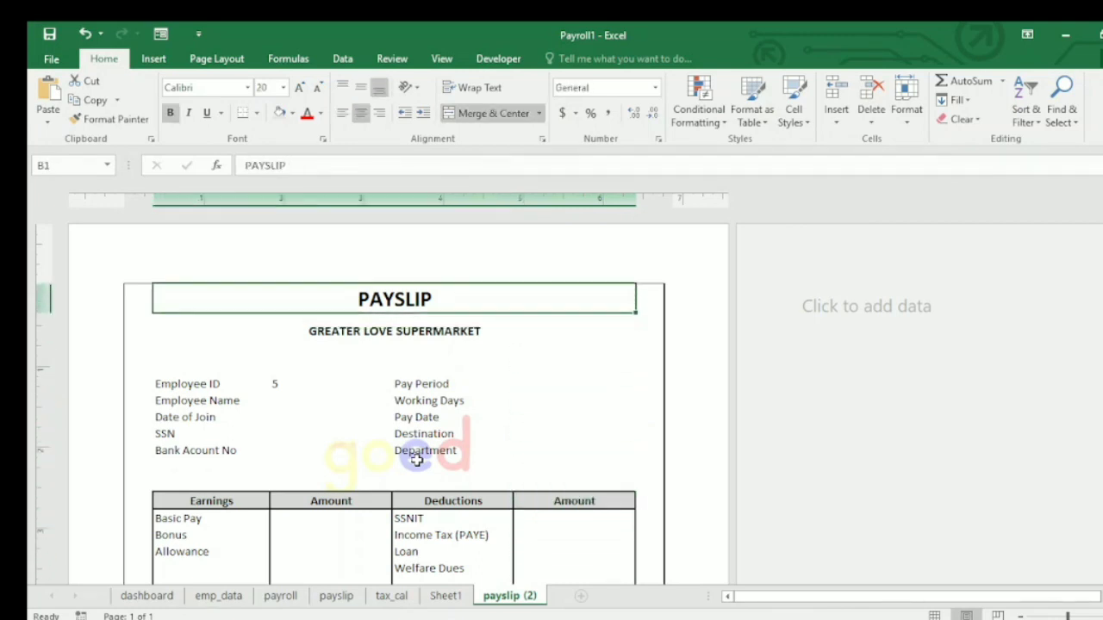
key(Down)
key(Down)
key(Down)
key(Down)
key(Down)
key(Down)
key(Down)
key(Down)
key(Down)
key(Down)
key(Down)
key(Down)
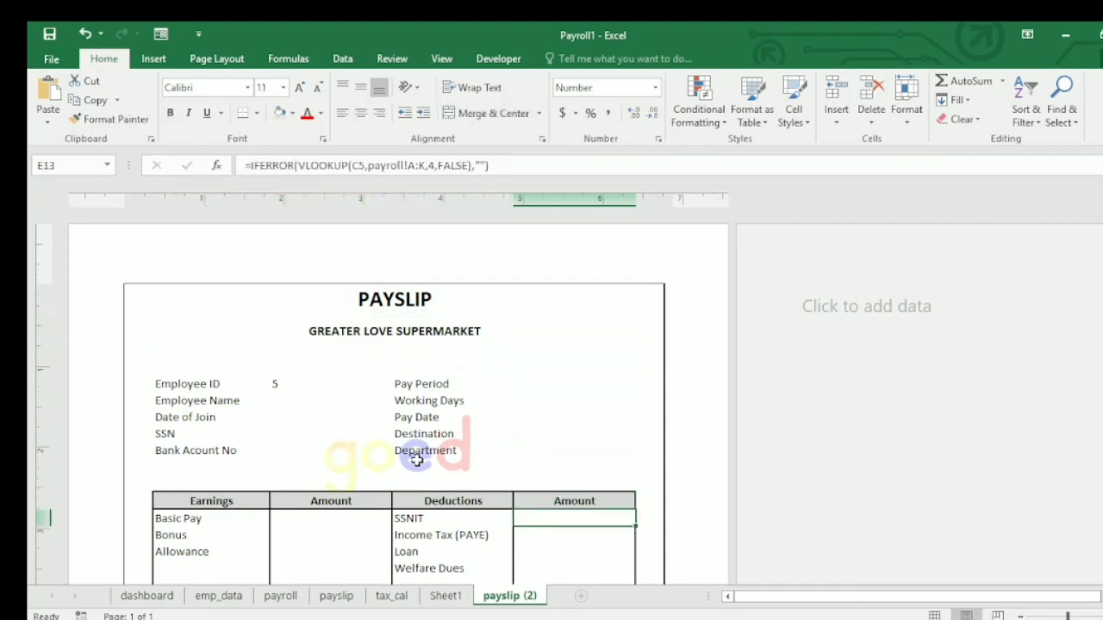
key(Down)
key(Down)
key(Down)
key(Down)
key(Down)
key(Down)
key(Down)
key(Down)
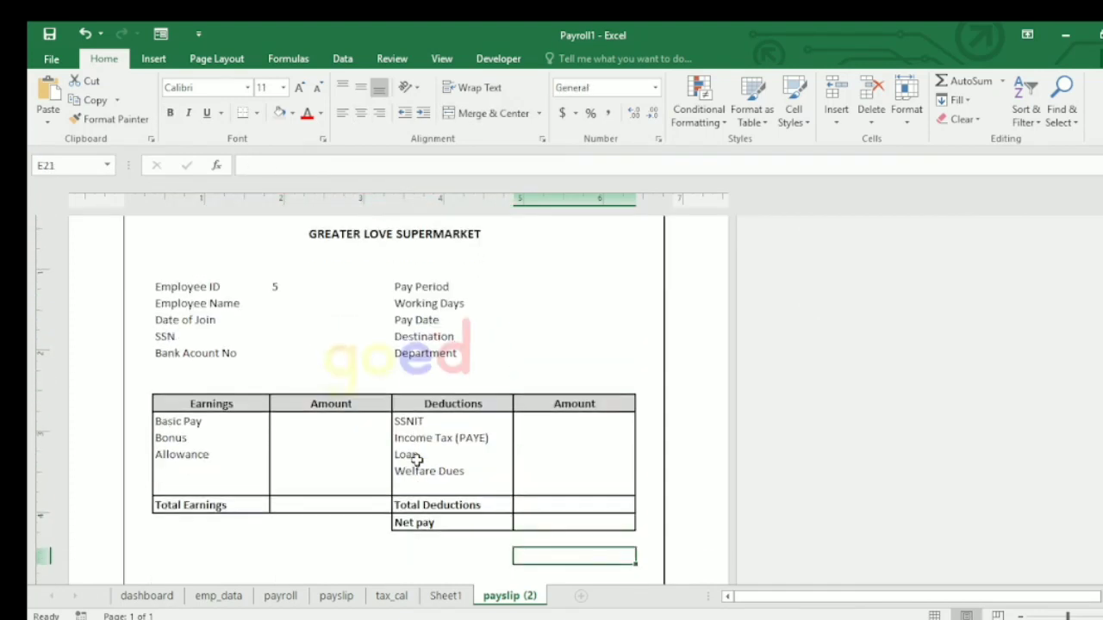
key(Up)
key(Up)
key(Up)
key(Up)
key(Up)
key(Up)
key(Up)
key(Up)
key(Up)
key(Up)
key(Up)
key(Up)
key(Up)
key(Up)
key(Up)
key(Up)
key(Up)
key(Up)
key(Up)
key(Up)
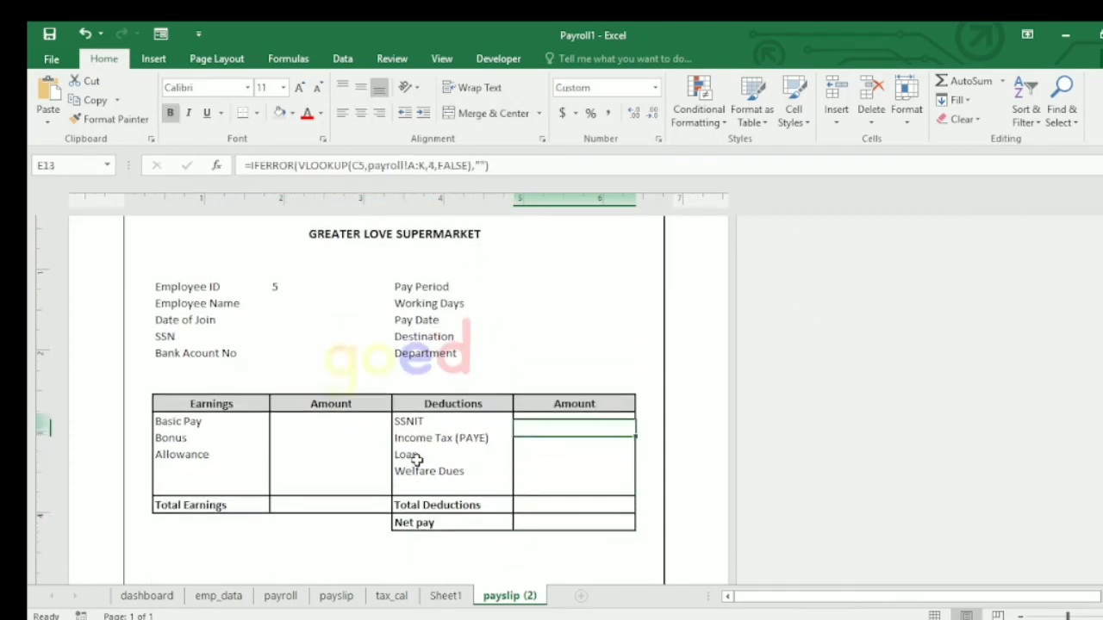
key(Down)
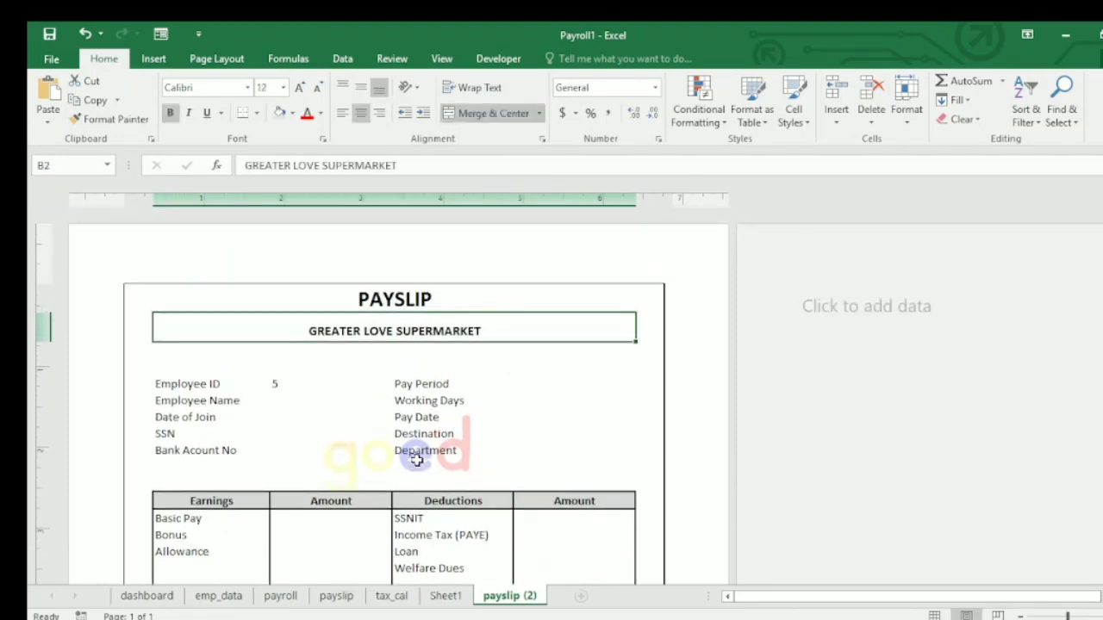
key(Down)
key(Down)
key(Down)
key(Down)
key(Down)
key(Down)
key(Down)
key(Right)
key(Right)
key(Right)
key(Down)
key(Down)
key(Down)
key(Down)
key(Down)
key(Down)
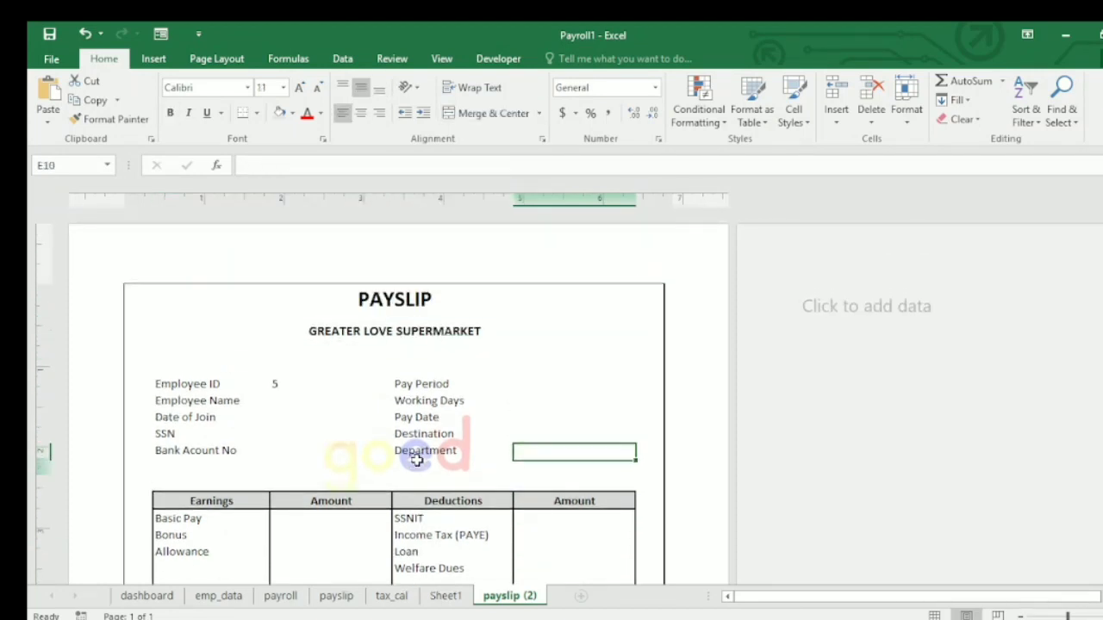
key(Down)
key(Down)
key(Down)
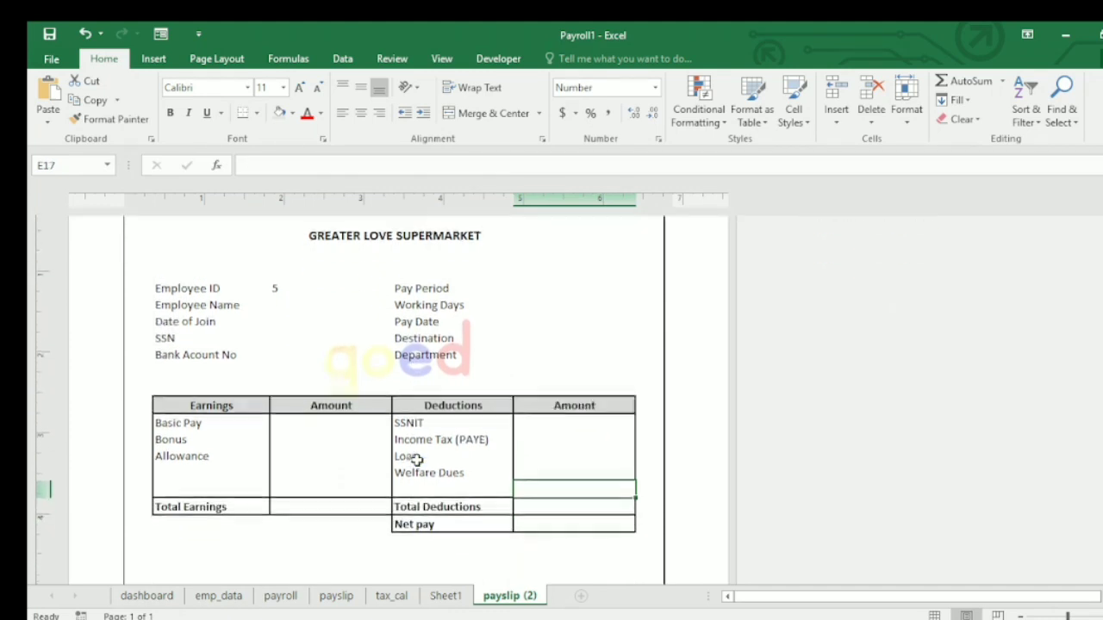
Return to the upper part of the payslip and examine the watermark's placement below the title and company name.
key(Up)
key(ctrl+Up)
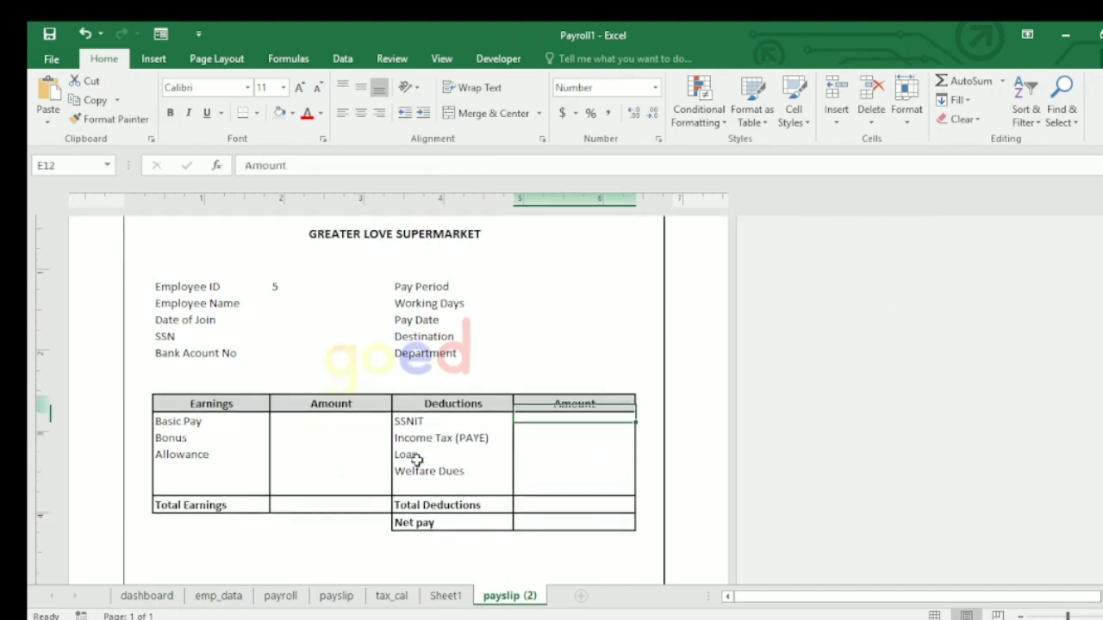
key(ctrl+Up)
key(Down)
key(Down)
key(Down)
key(Down)
key(Down)
key(Down)
key(Down)
key(Down)
key(Down)
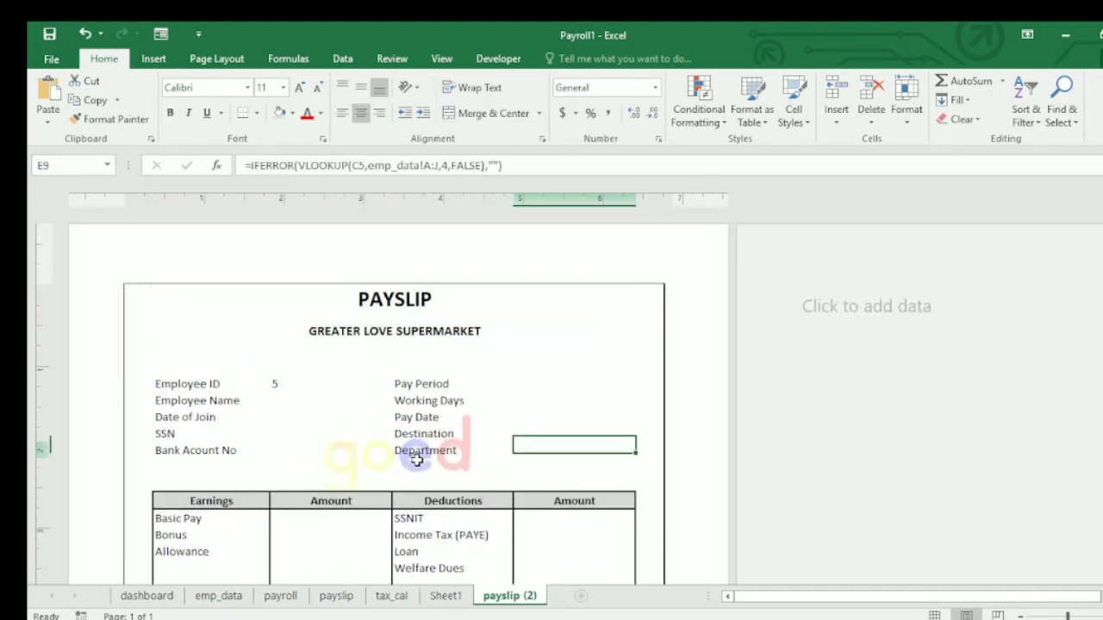
Check the watermarked payslip in the print preview, then return to the sheet and select the Pay Period label.
click(431, 476)
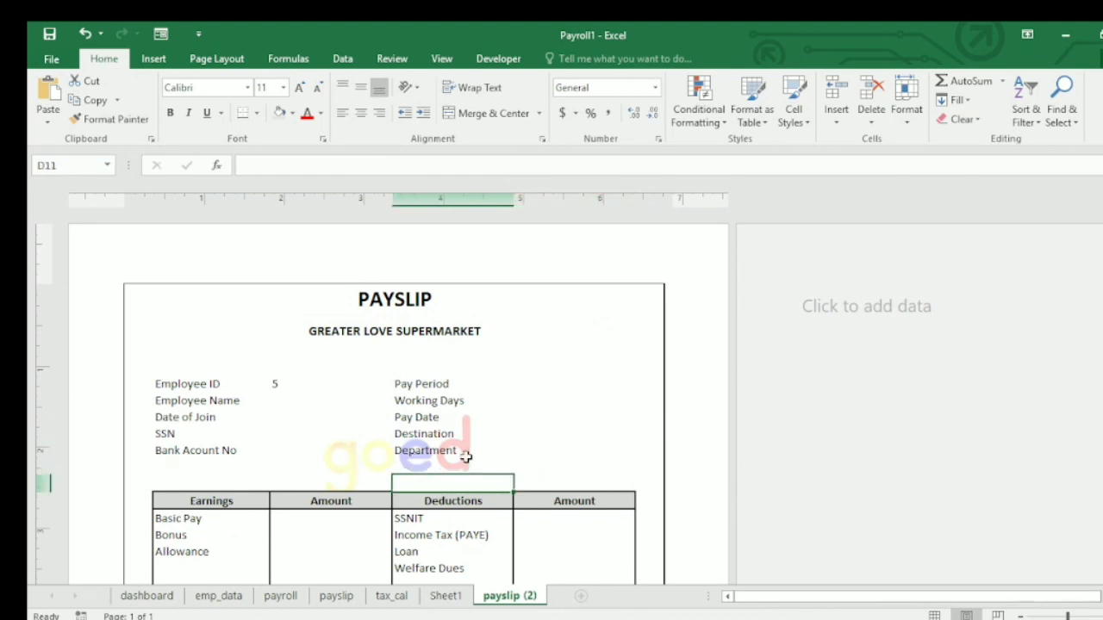
key(ctrl+p)
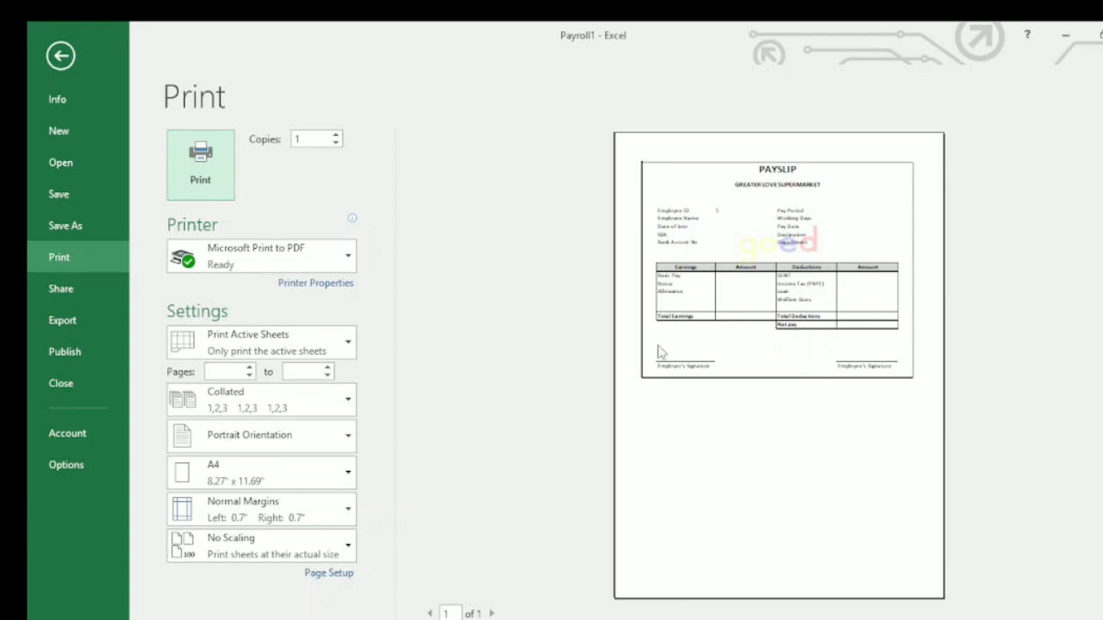
click(60, 55)
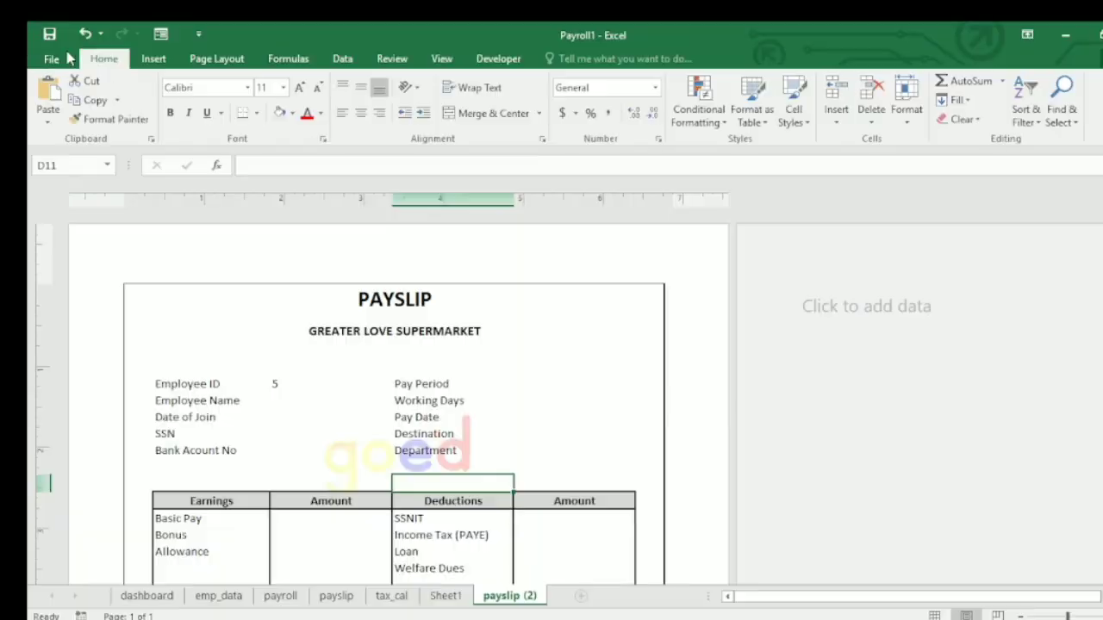
click(493, 379)
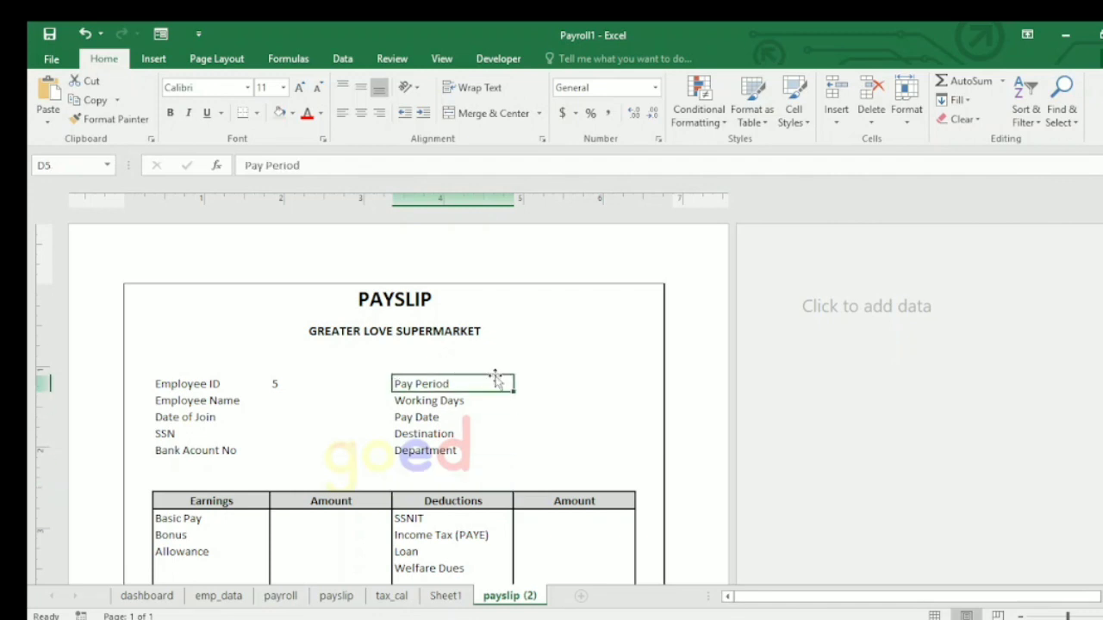